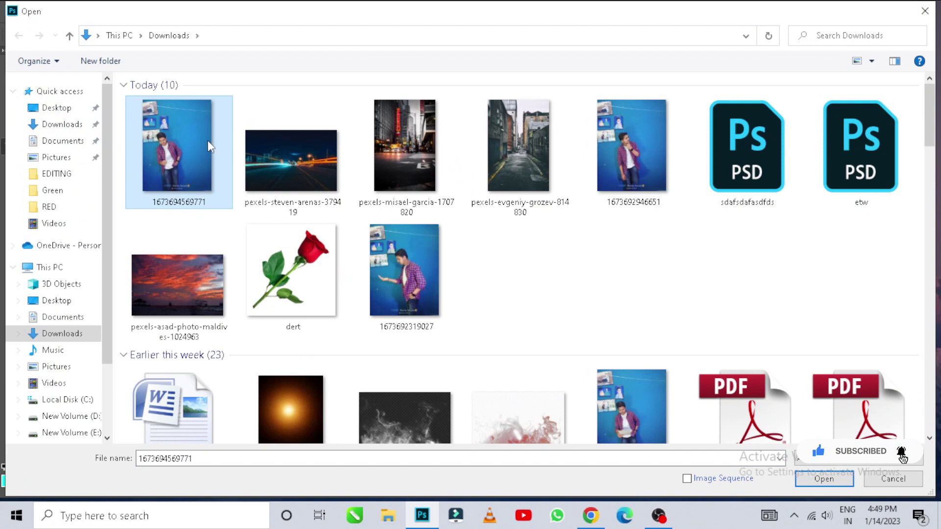
Step: Crop the portrait photo to a 4:5 ratio around the man and select him automatically with Select Subject
left_click_drag(498, 122, 472, 147)
left_click_drag(430, 216, 408, 234)
key("Return")
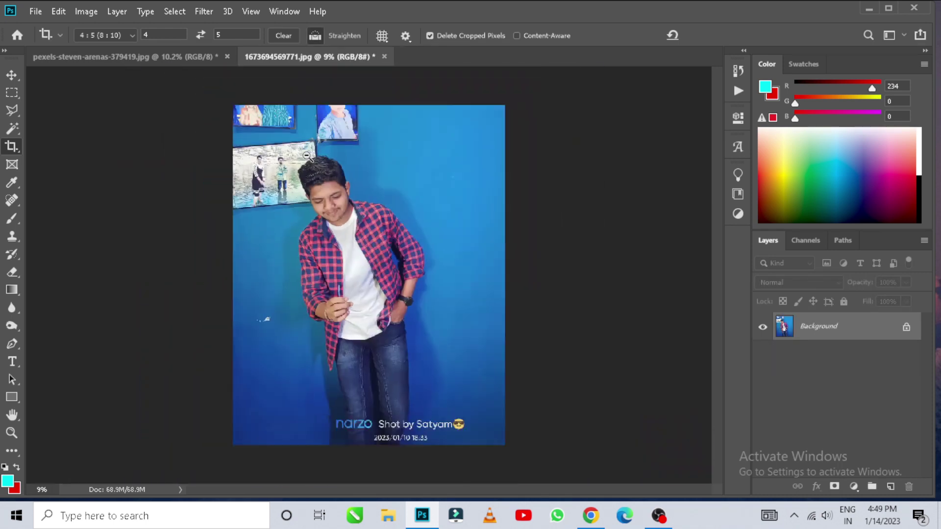
left_click(166, 14)
left_click(222, 173)
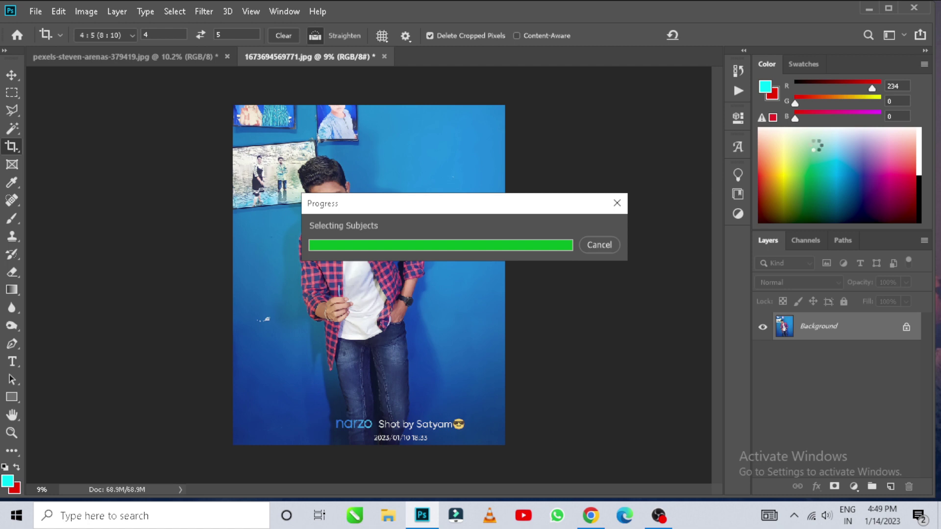
Step: Subtract the gap between the man's torso and bent arm from the selection with the Quick Selection tool
scroll(408, 273, "up", 8)
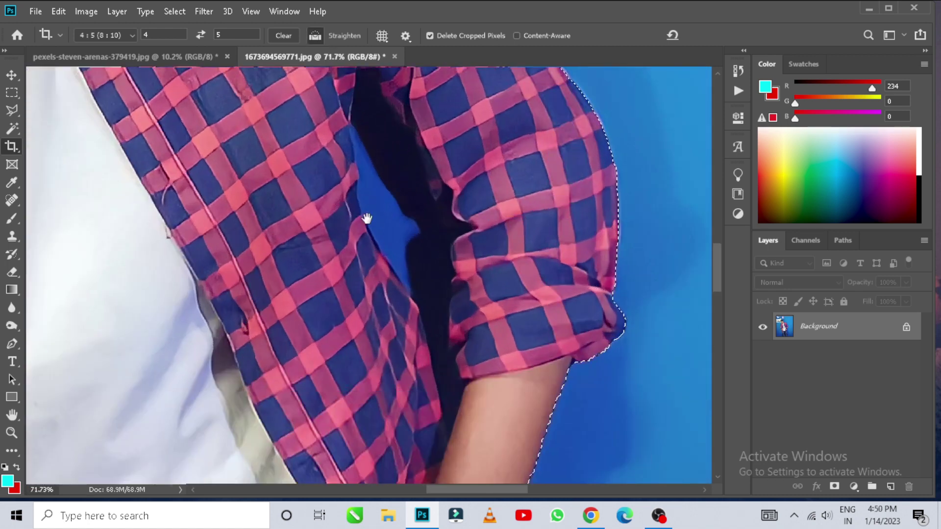
left_click_drag(367, 217, 325, 276)
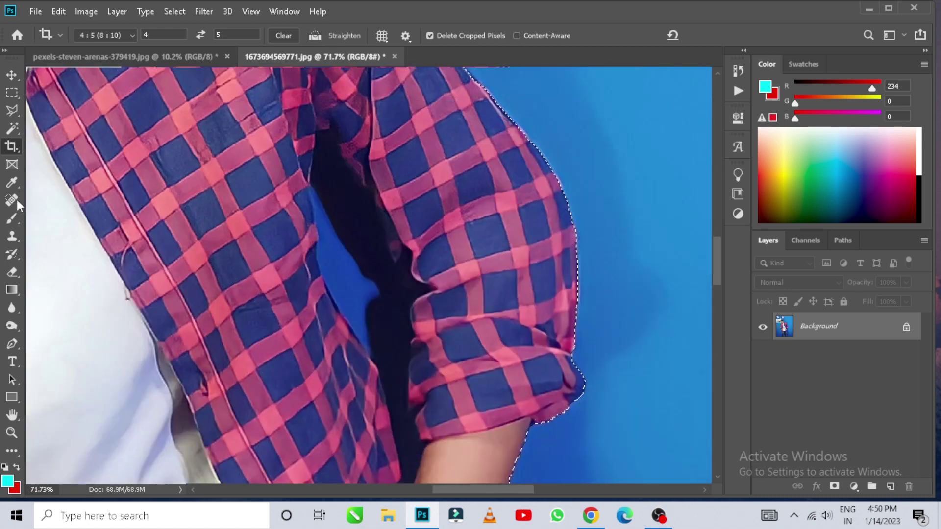
right_click(12, 127)
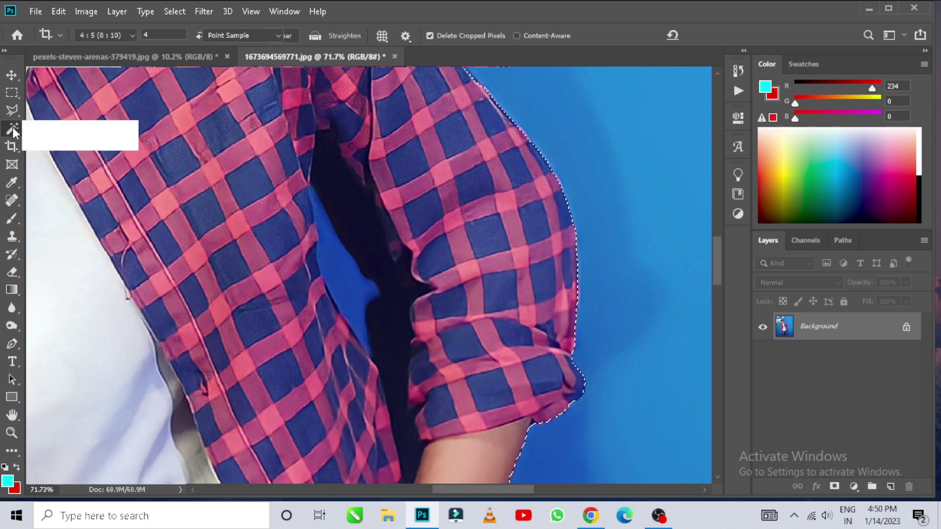
left_click(62, 128)
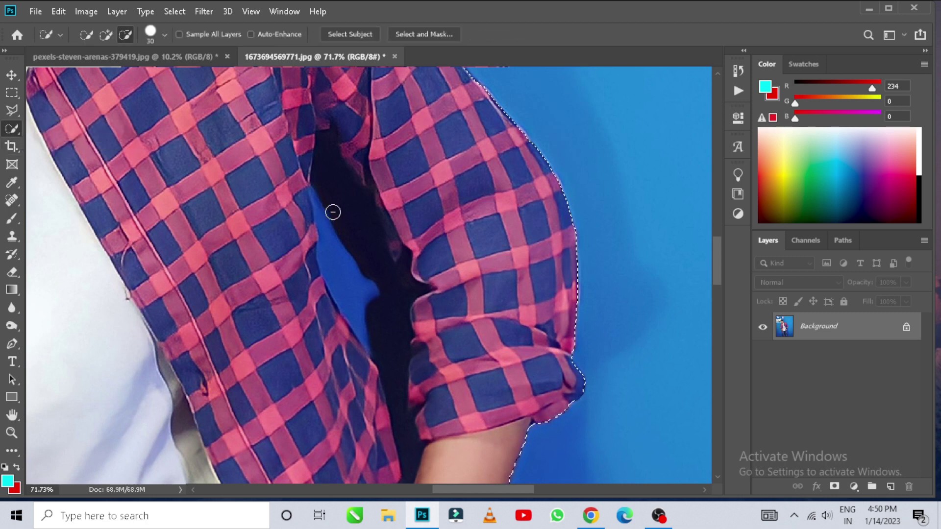
left_click_drag(372, 305, 389, 350)
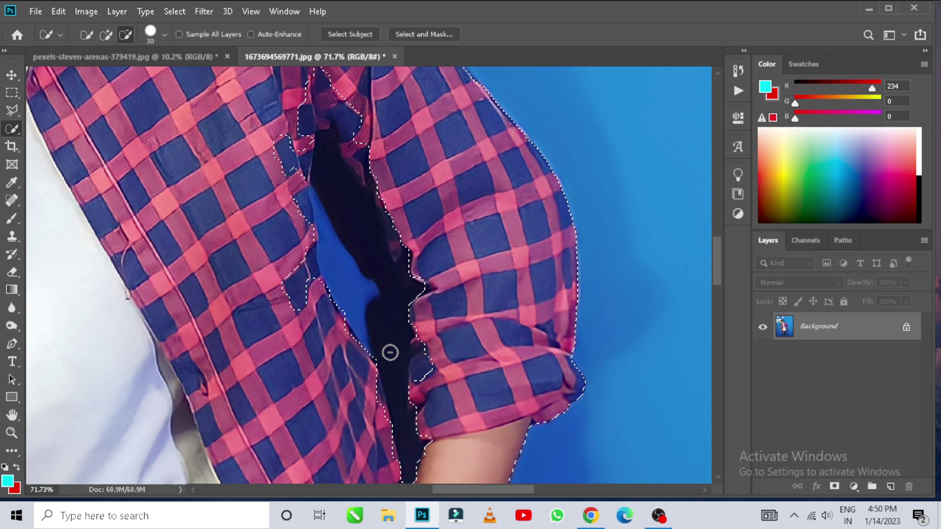
scroll(368, 155, "down", 1)
scroll(368, 155, "up", 1)
left_click_drag(367, 156, 365, 208)
mouse_move(393, 300)
left_mouse_down()
mouse_move(329, 232)
mouse_move(332, 216)
mouse_move(340, 239)
mouse_move(312, 266)
left_mouse_up()
mouse_move(313, 303)
left_mouse_down()
mouse_move(327, 190)
mouse_move(363, 165)
mouse_move(290, 183)
mouse_move(299, 209)
mouse_move(301, 170)
mouse_move(294, 209)
left_mouse_up()
scroll(432, 369, "up", 2)
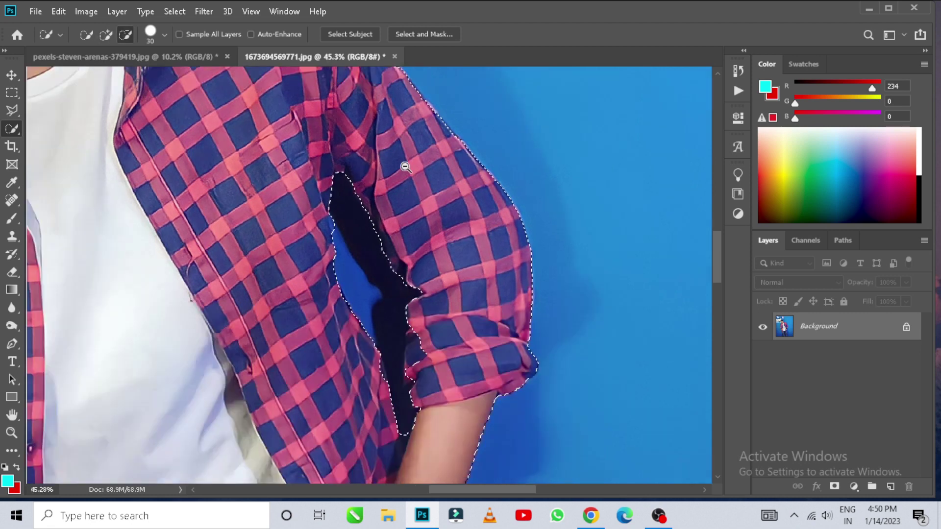
Step: Remove the wall area beside the hanging shirt tail and the adjacent trouser leg from the selection
scroll(455, 280, "down", 4)
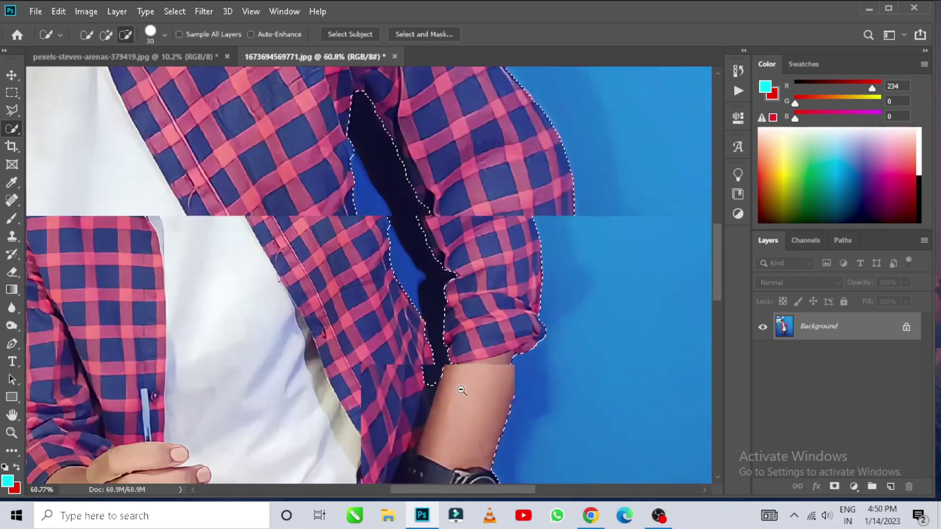
scroll(439, 377, "up", 6)
scroll(452, 272, "down", 8)
scroll(455, 260, "down", 4)
scroll(306, 353, "up", 3)
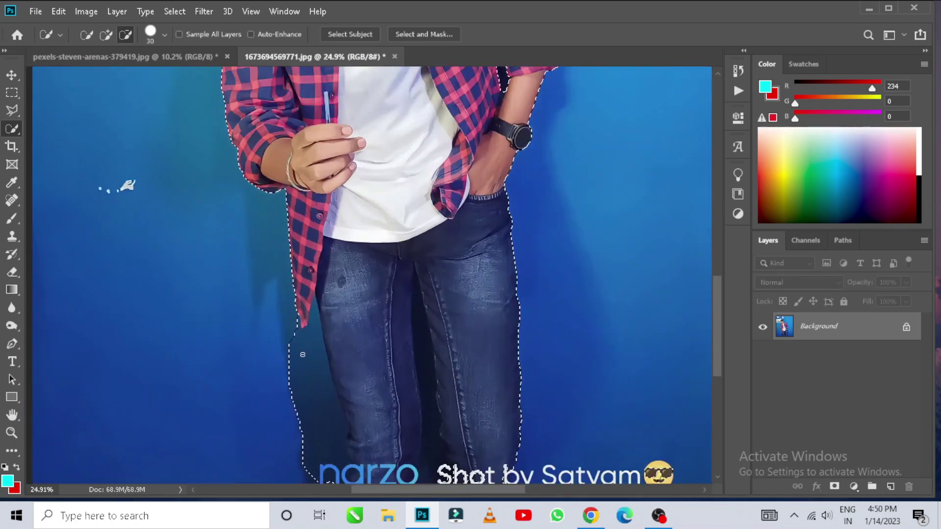
scroll(283, 328, "up", 4)
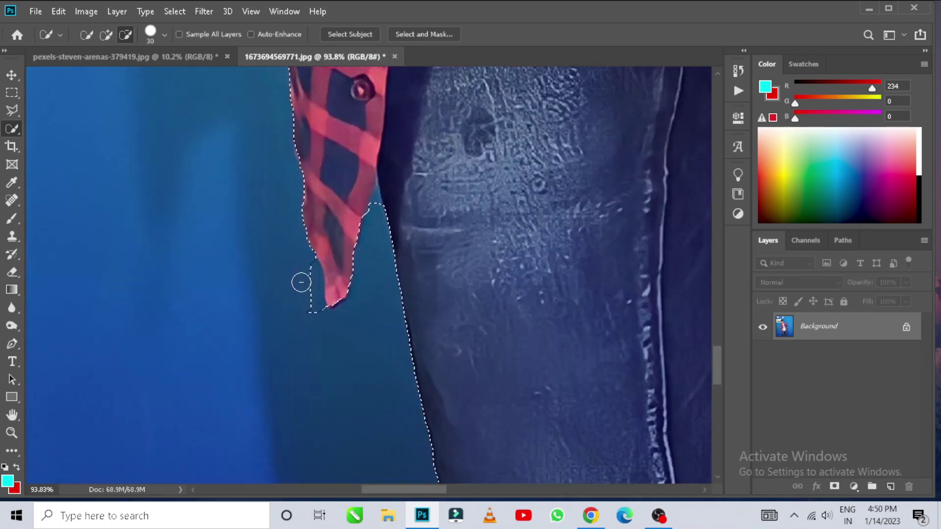
scroll(304, 250, "down", 4)
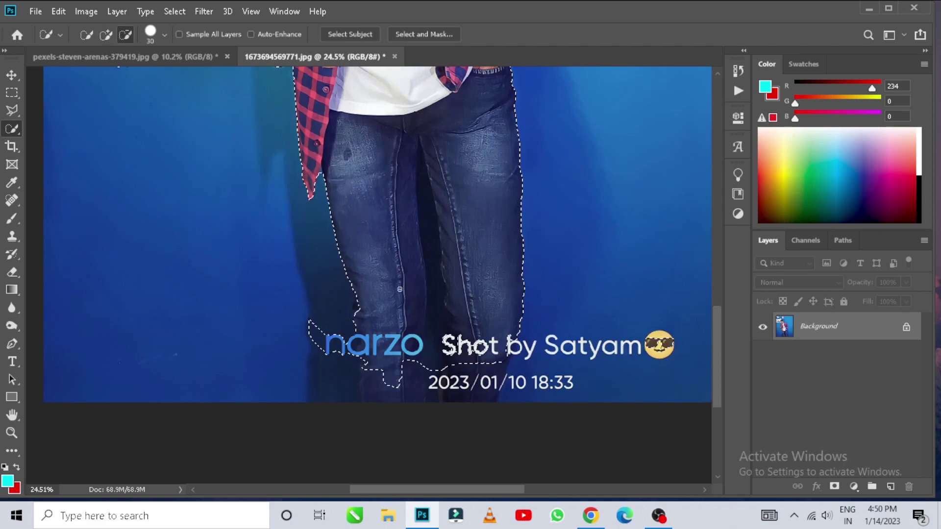
Step: Refine the selection edge along the top of the man's hair to exclude the wall and picture frame
scroll(399, 289, "down", 3)
scroll(294, 317, "up", 6)
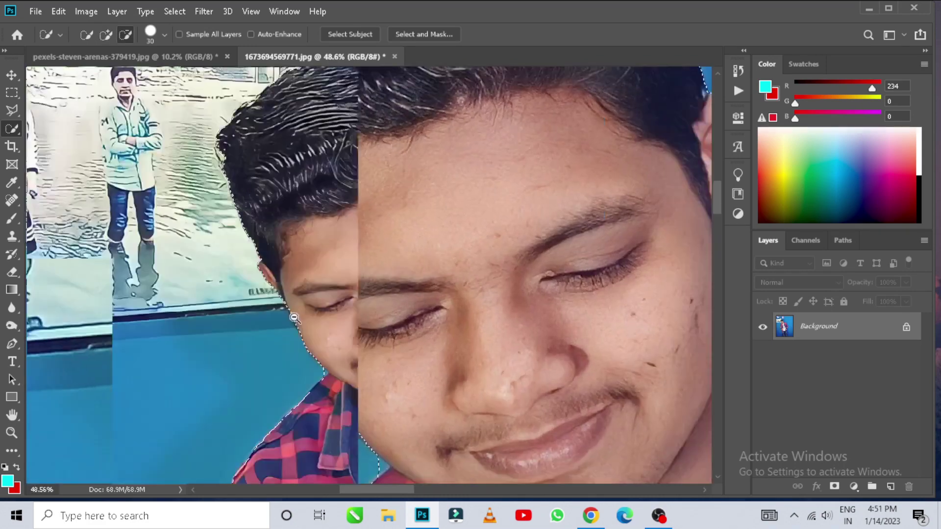
scroll(294, 318, "up", 8)
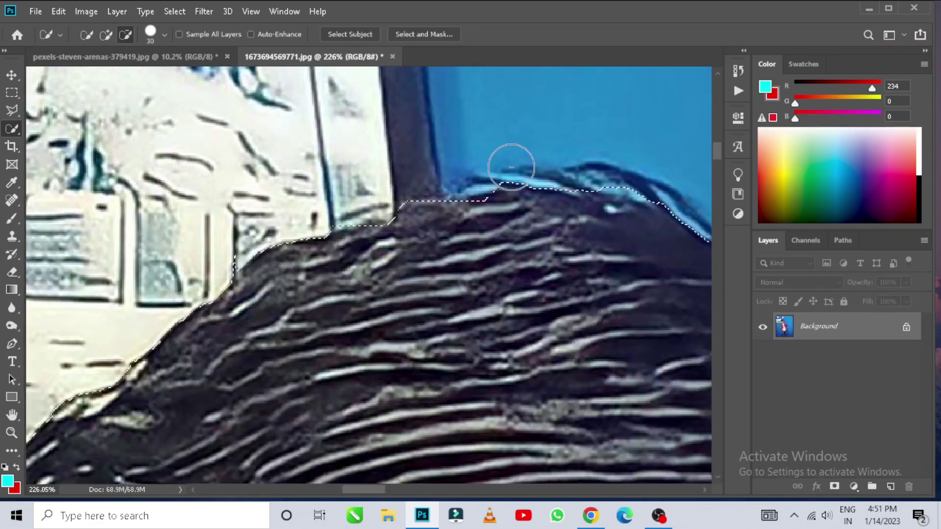
scroll(410, 142, "down", 4)
scroll(328, 191, "up", 6)
left_click_drag(328, 192, 355, 207)
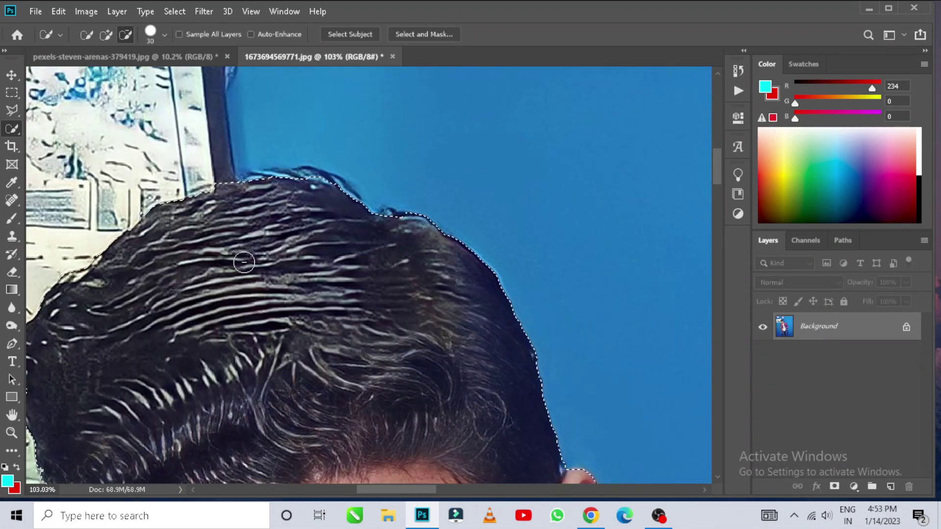
scroll(500, 319, "down", 10)
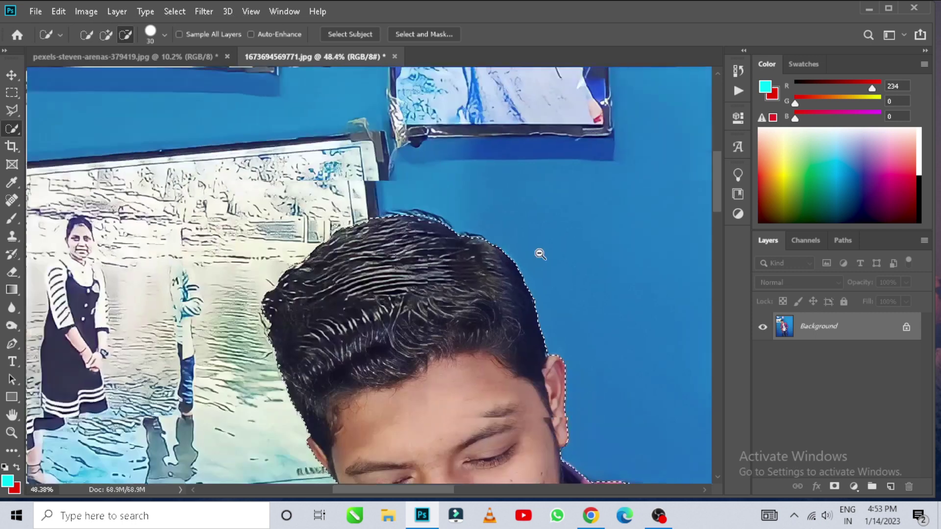
scroll(457, 304, "down", 3)
scroll(458, 299, "up", 4)
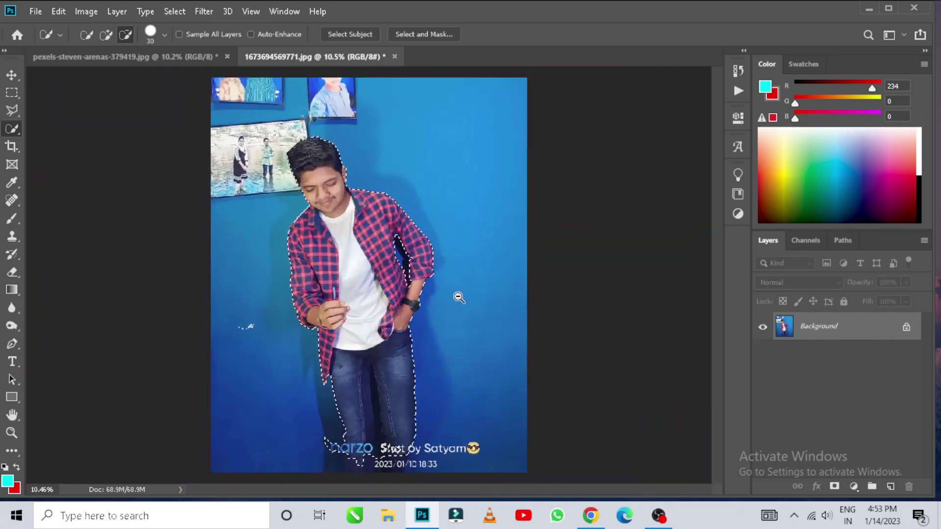
Step: Subtract the dark gap between the trouser legs from the selection, following the inner edges of the jeans
scroll(392, 459, "up", 8)
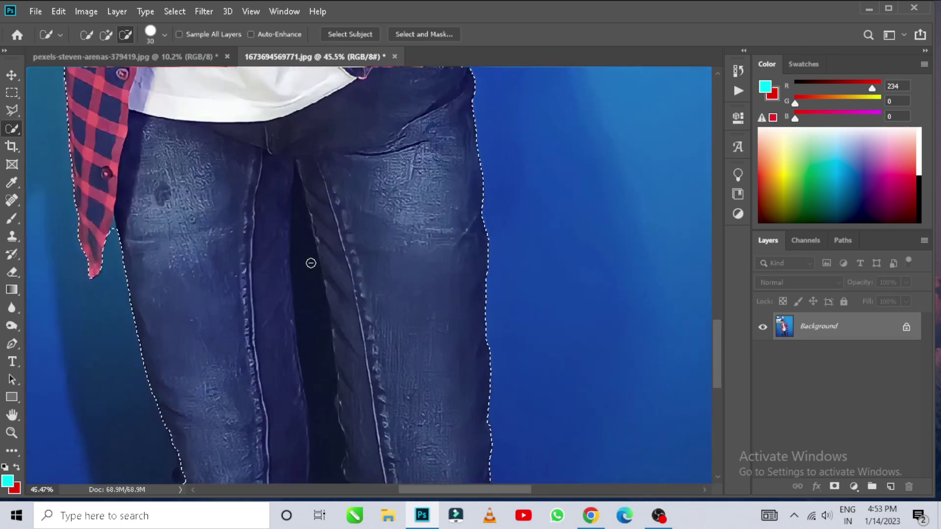
mouse_move(340, 336)
left_mouse_down()
mouse_move(363, 475)
mouse_move(393, 451)
left_mouse_up()
left_click_drag(270, 249, 286, 477)
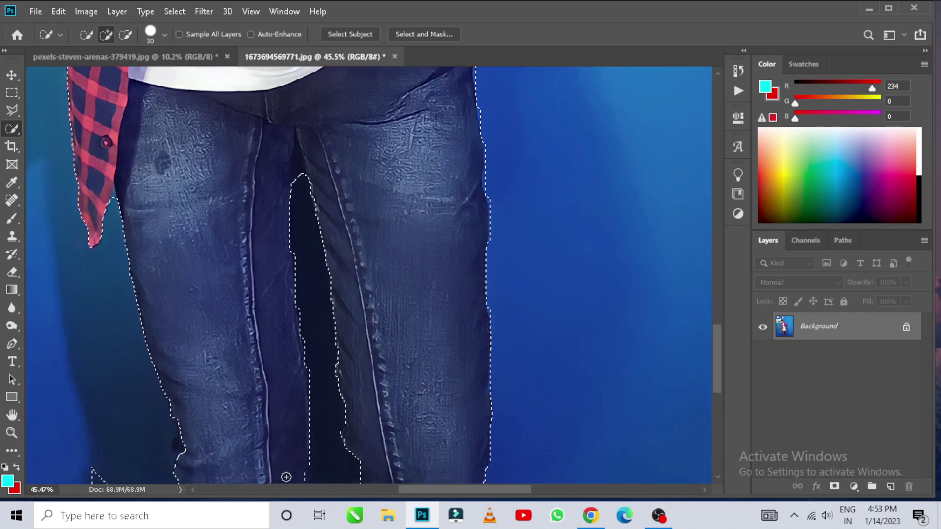
scroll(294, 178, "up", 8)
left_click_drag(299, 113, 302, 168)
scroll(317, 267, "down", 7)
scroll(319, 272, "down", 4)
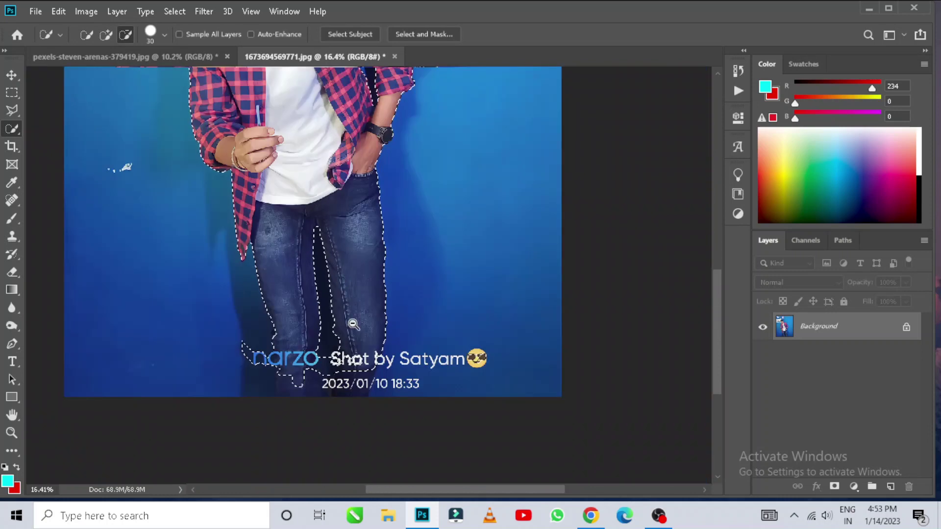
scroll(311, 294, "up", 5)
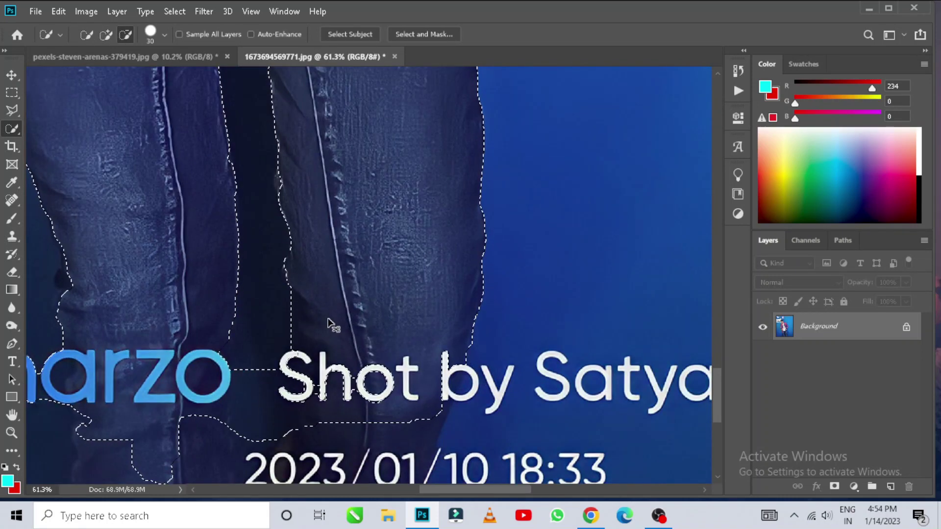
Step: Paste the selected man into pexels-steven-arenas-379419.jpg and transform him to about 83% scale with a rotation of about 9 degrees
left_click(193, 57)
key("ctrl+v")
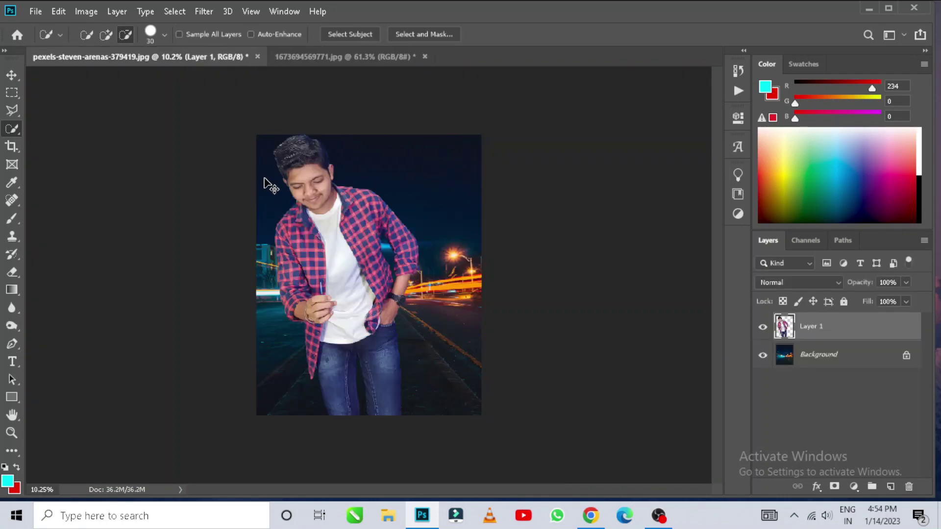
key("ctrl+t")
left_click_drag(465, 131, 473, 216)
left_click_drag(396, 258, 446, 213)
left_click_drag(481, 193, 487, 186)
left_click_drag(444, 215, 447, 211)
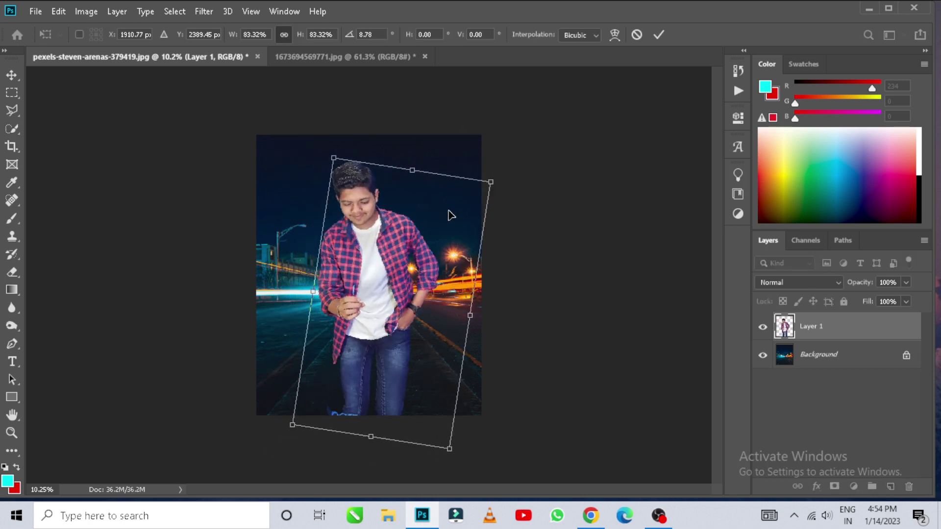
key("Return")
Step: Erase the leftover watermark lettering beside the lower trouser leg and clone denim over the part covering the jeans
left_click_drag(306, 343, 602, 377)
left_click_drag(535, 389, 397, 300)
left_click_drag(384, 377, 393, 219)
left_click_drag(406, 318, 403, 303)
key("s")
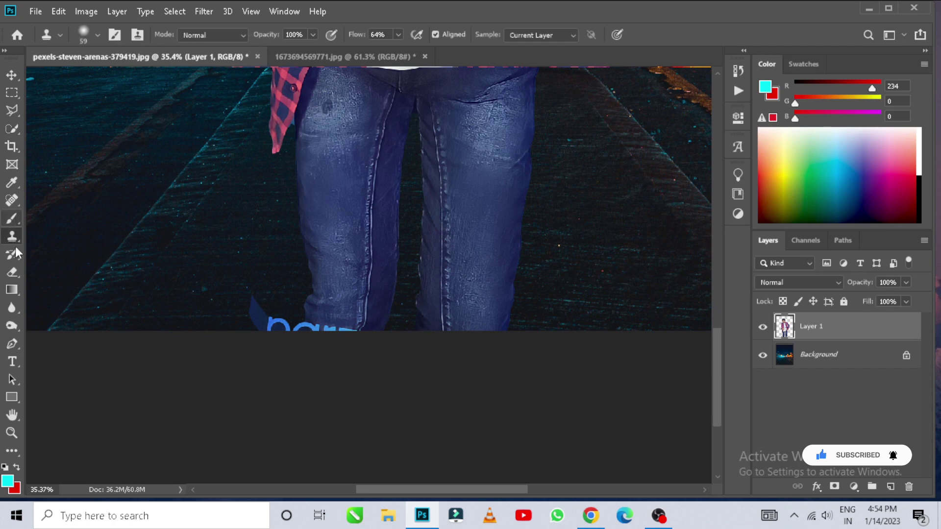
left_click(13, 273)
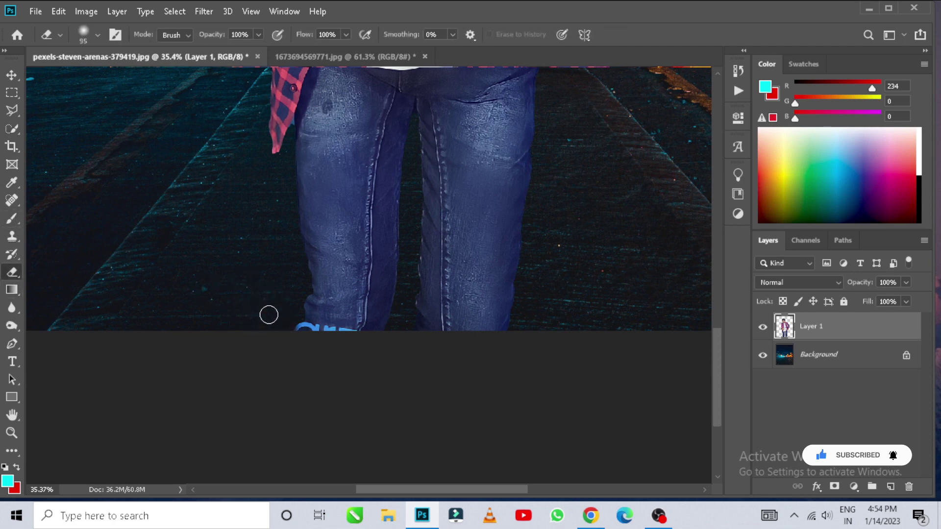
left_click(13, 236)
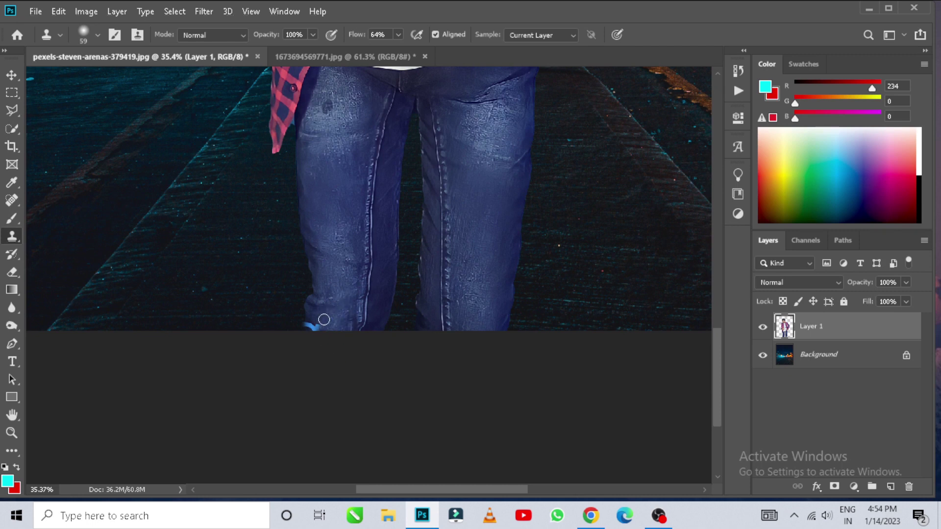
left_click(12, 272)
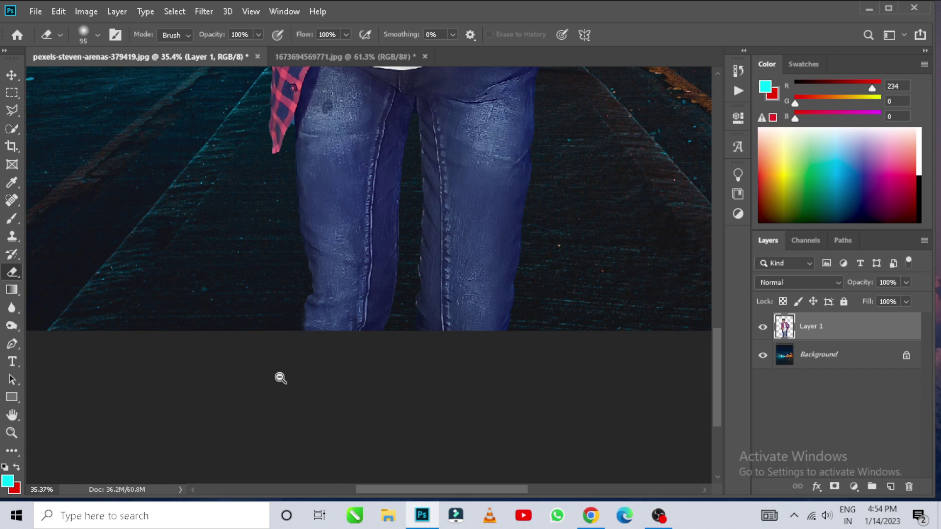
Step: Load the outline of the man's layer as a selection and invert it to cover the surroundings
scroll(290, 414, "down", 3)
scroll(275, 332, "up", 6)
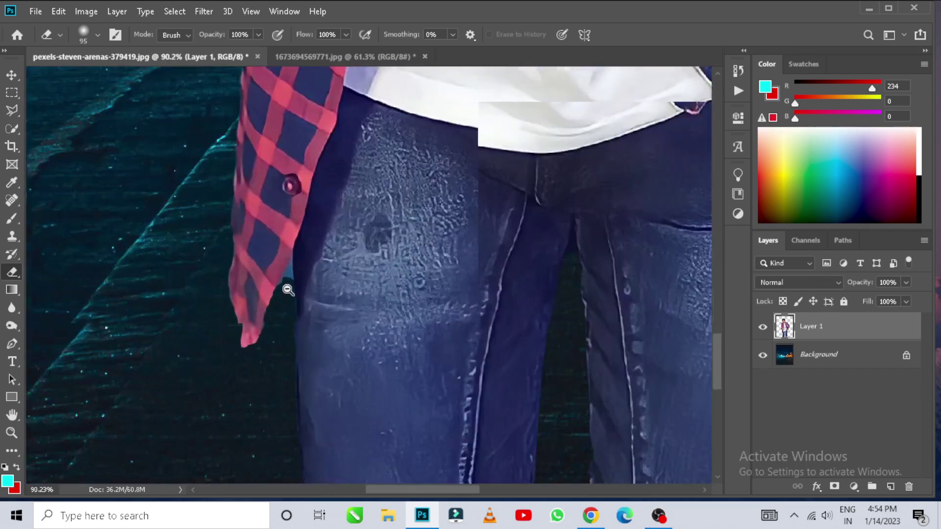
scroll(289, 289, "up", 3)
scroll(410, 391, "down", 5)
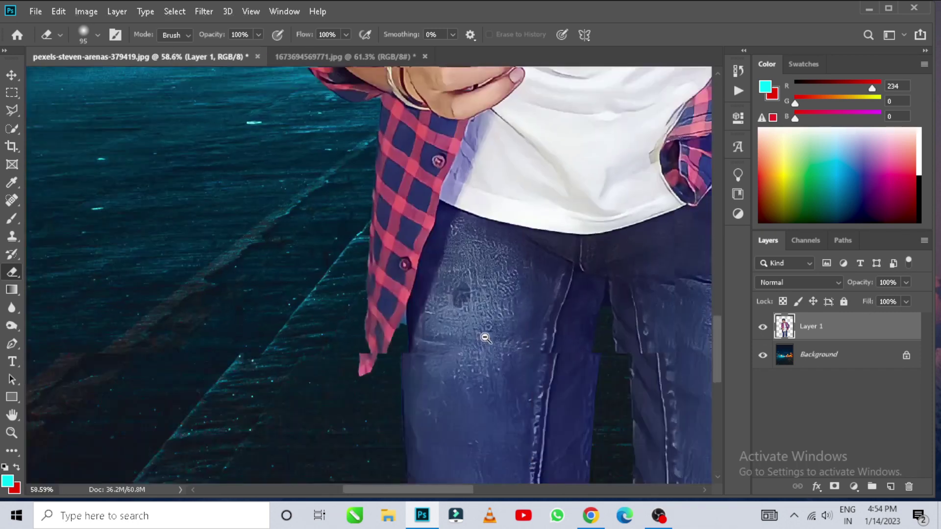
scroll(485, 338, "down", 3)
left_click(780, 335, "ctrl")
scroll(436, 338, "down", 2)
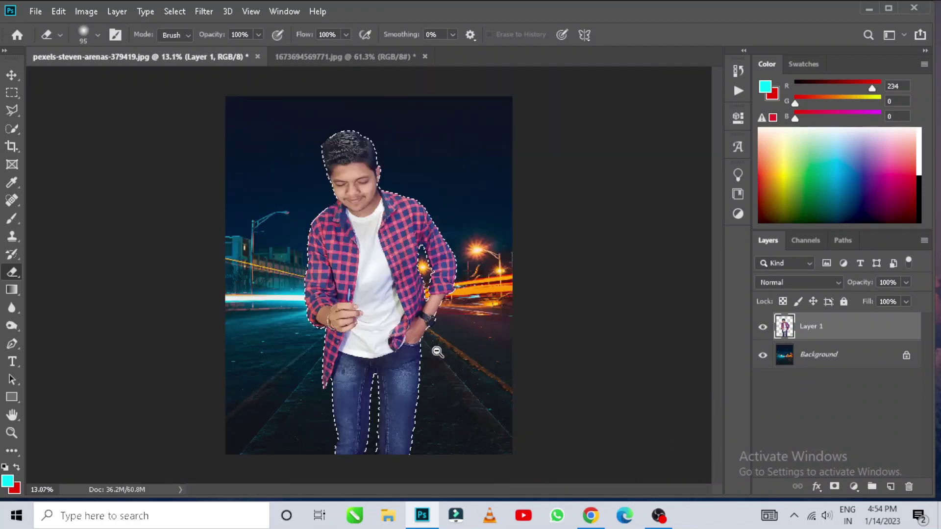
scroll(390, 311, "up", 1)
scroll(389, 312, "down", 2)
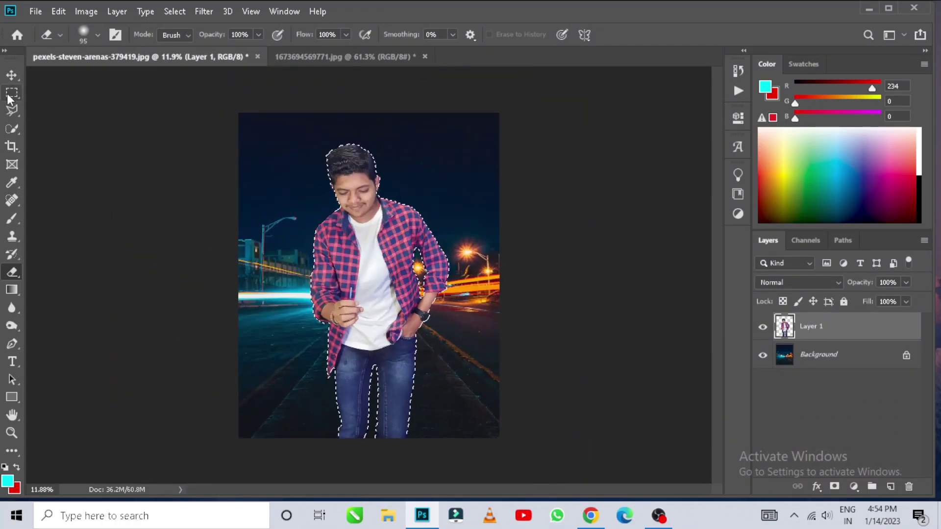
key("m")
right_click(456, 149)
left_click(471, 170)
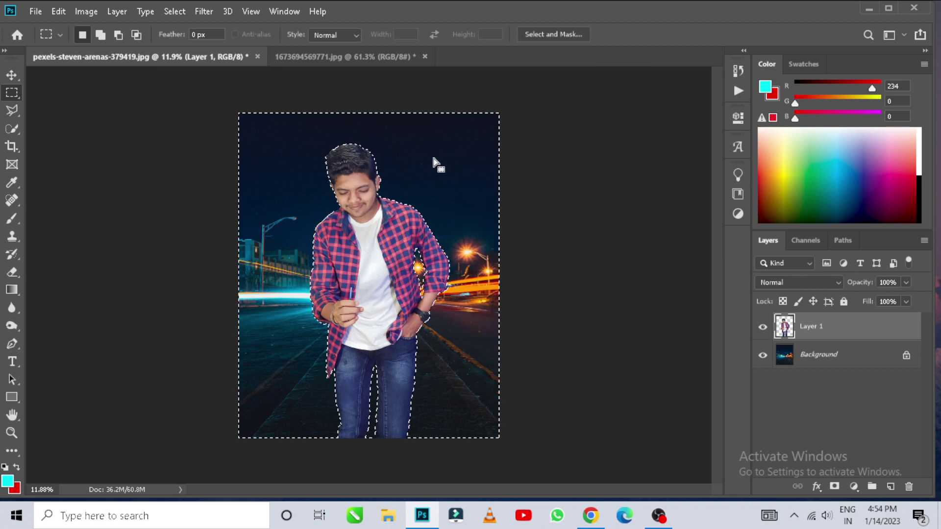
Step: Feather the inverted selection by 3 pixels, soften the man's cut-out edge with it and deselect
right_click(435, 161)
left_click(460, 191)
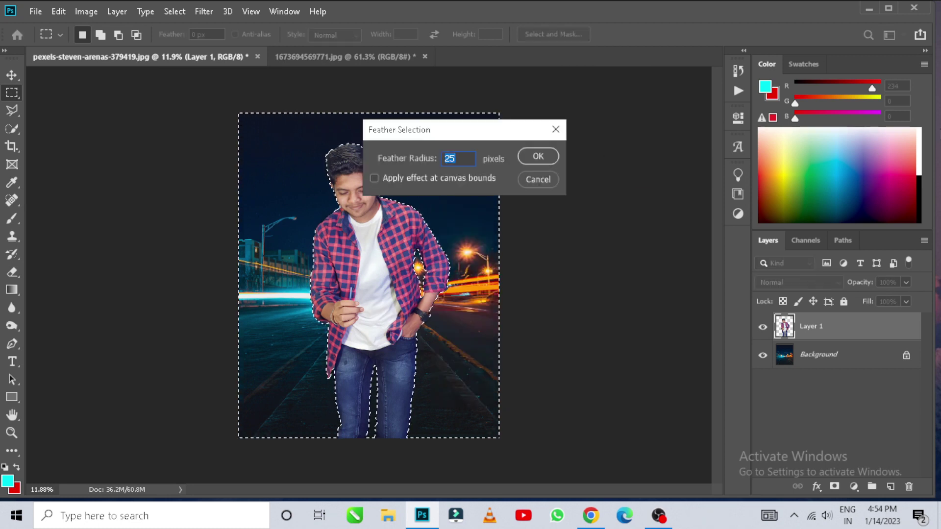
type("3")
key("Return")
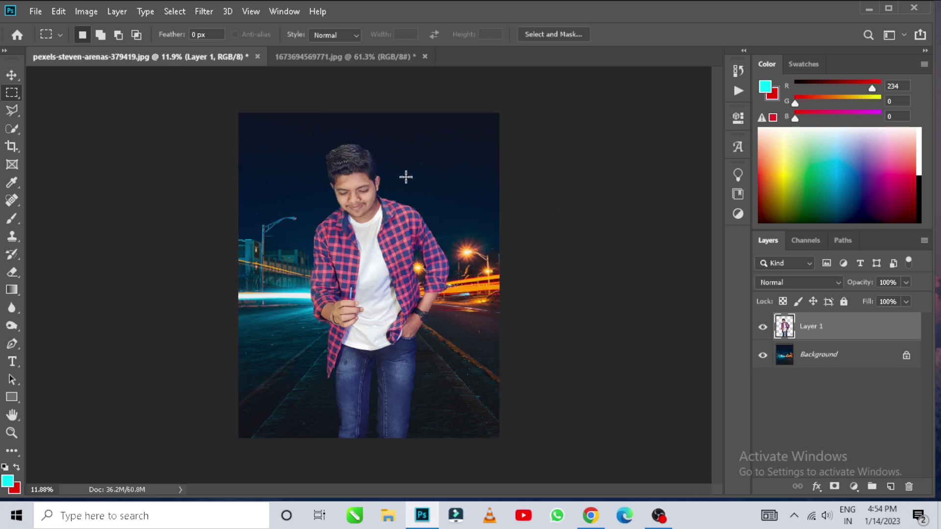
Step: Clean up the stray edge pixels around the top of the man's hair with a soft 95 px eraser
left_click_drag(396, 127, 324, 175)
left_click_drag(429, 143, 261, 295)
left_click(328, 297, "alt")
scroll(328, 297, "up", 6)
scroll(311, 212, "down", 2)
left_click(12, 272)
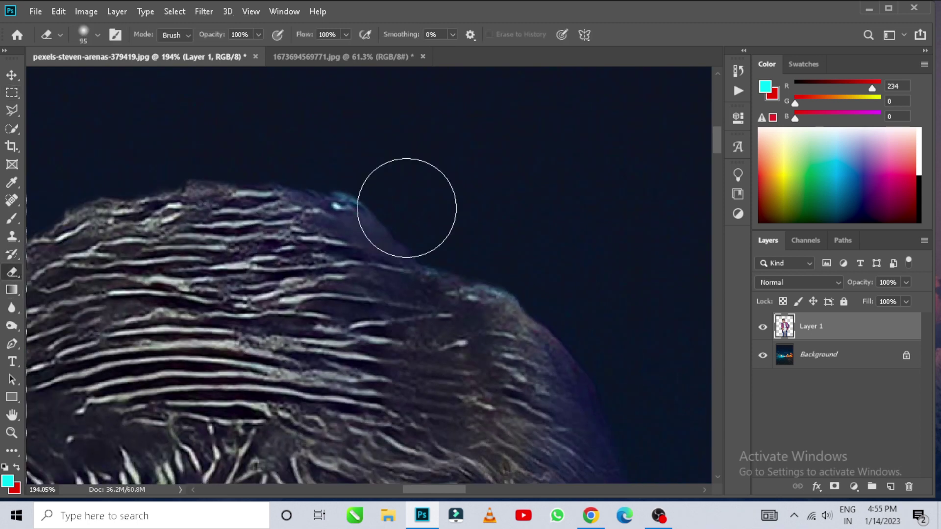
scroll(501, 242, "down", 5)
scroll(409, 211, "up", 3)
left_click_drag(408, 211, 581, 76)
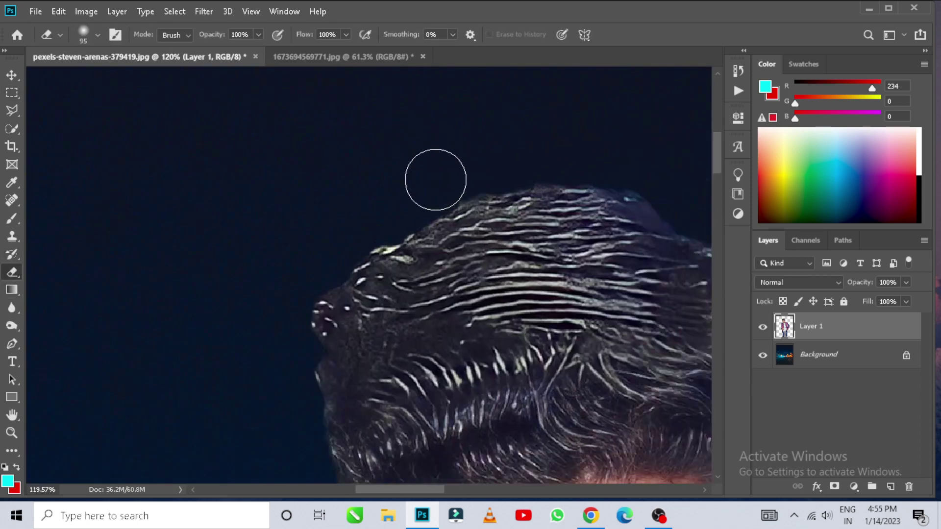
scroll(491, 162, "down", 4)
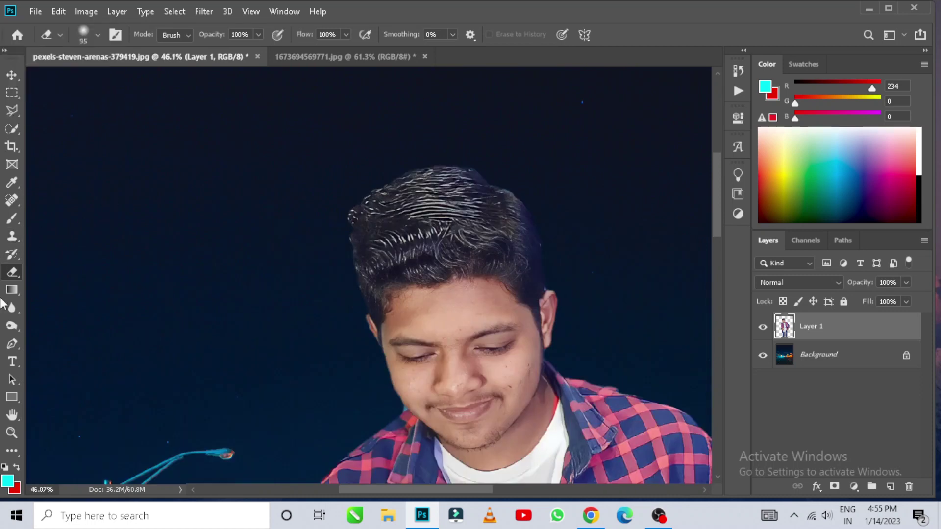
Step: Soften the man's hair with the Blur tool at about 259 px and 22% strength
left_click(17, 311)
right_click(459, 188)
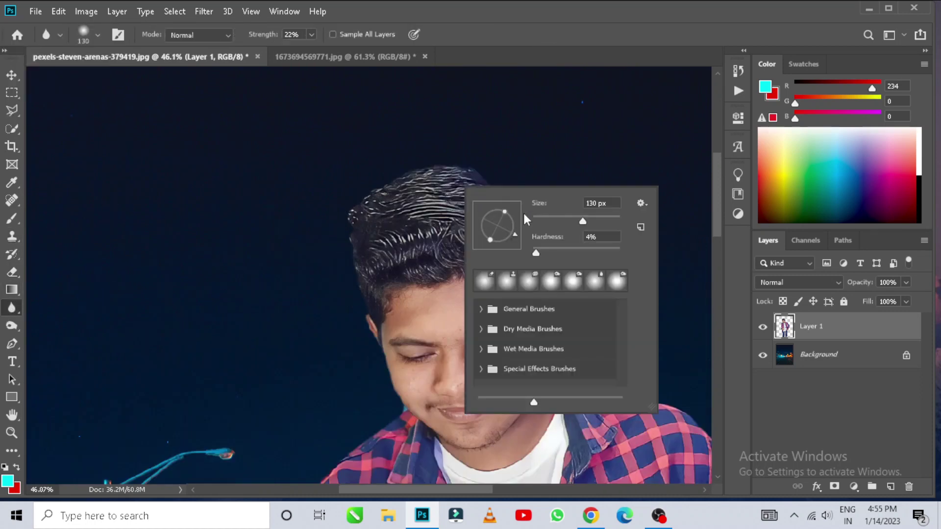
left_click_drag(585, 218, 601, 216)
mouse_move(404, 229)
left_mouse_down()
mouse_move(399, 253)
mouse_move(532, 221)
mouse_move(376, 210)
left_mouse_up()
scroll(496, 243, "up", 5)
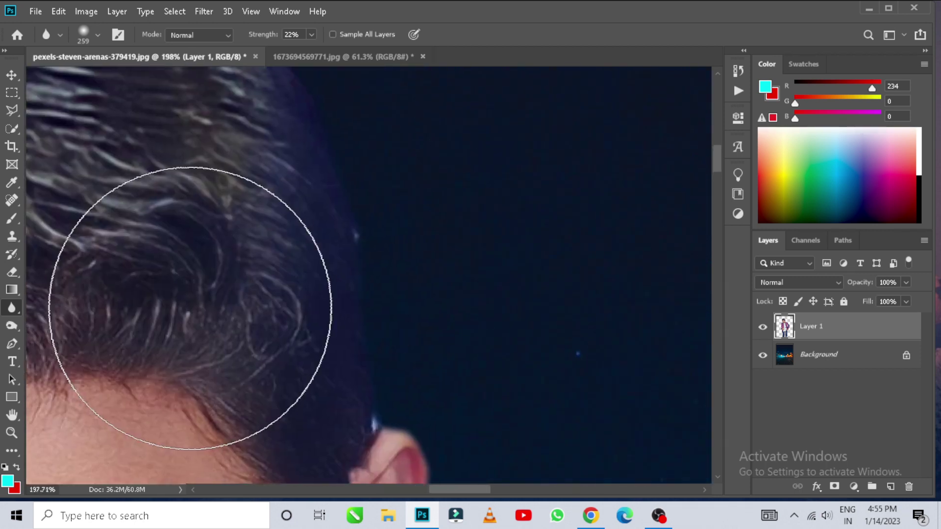
Step: Erase the leftover light-blue patch between the man's jaw and shirt collar with a 26 px eraser
key("e")
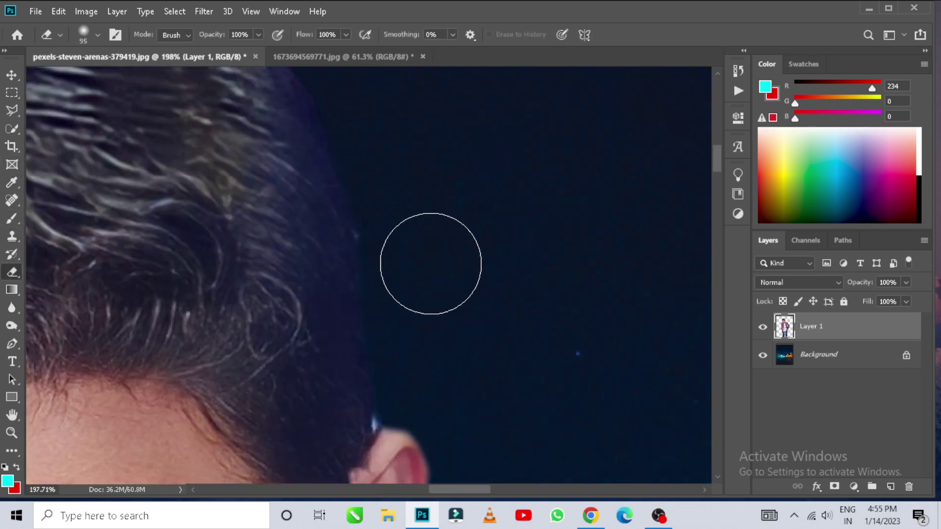
scroll(495, 241, "down", 5)
scroll(399, 304, "up", 6)
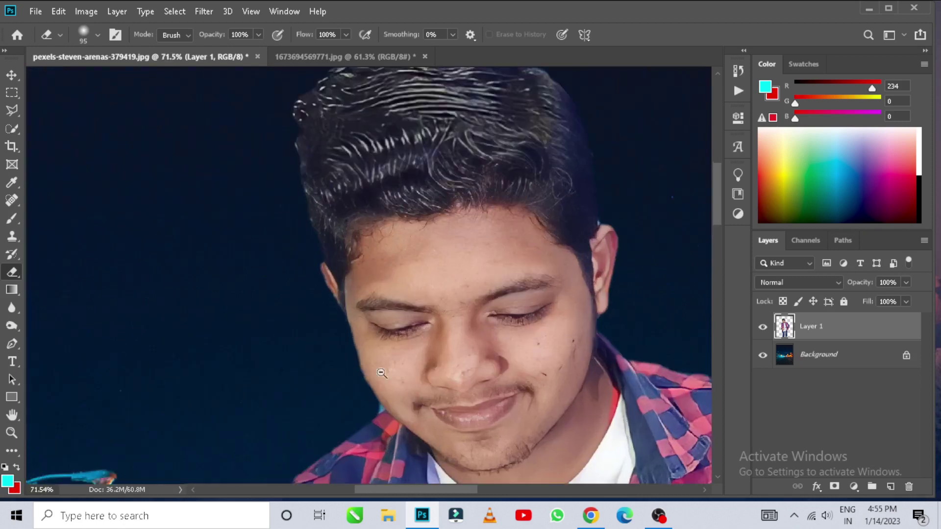
scroll(409, 262, "up", 2)
right_click(484, 285)
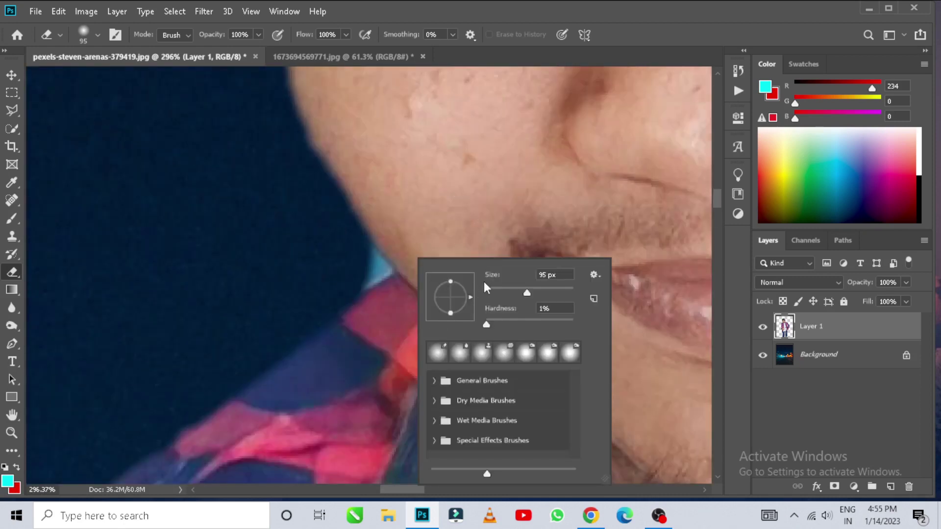
left_click_drag(336, 257, 361, 268)
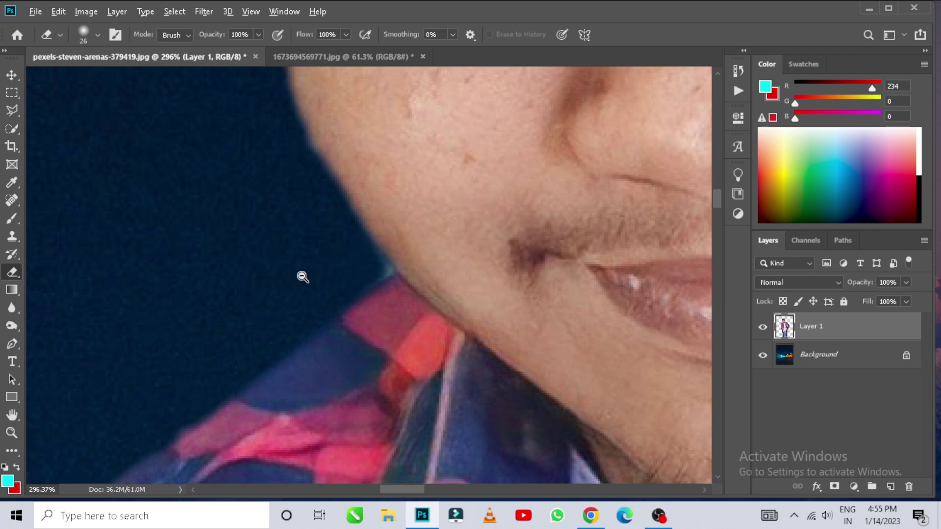
scroll(294, 299, "down", 5)
scroll(284, 275, "up", 5)
scroll(352, 260, "up", 3)
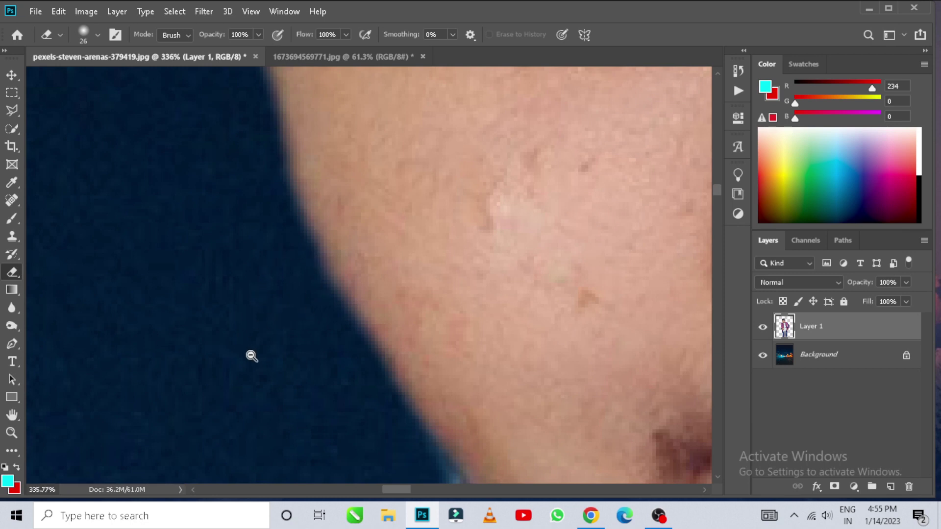
Step: Rotate the man's layer by about 0.8 degrees with Free Transform
scroll(253, 354, "down", 10)
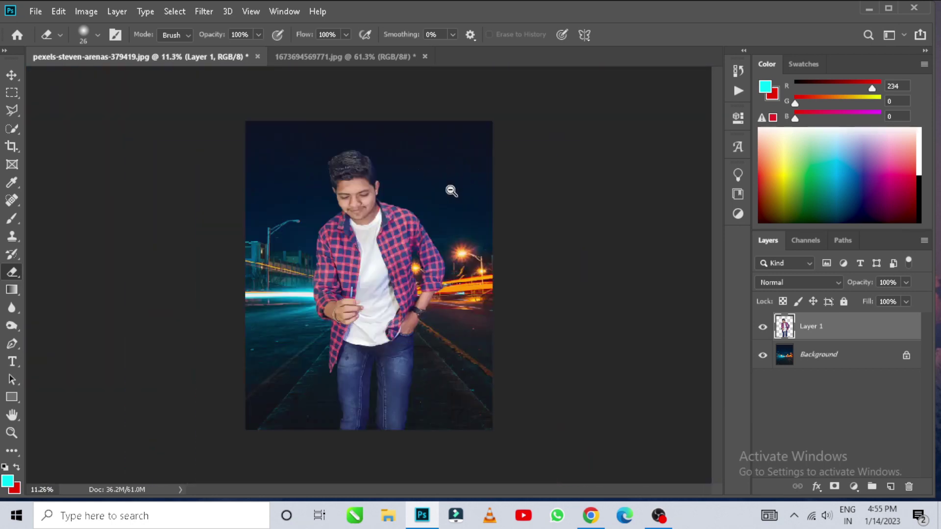
scroll(454, 171, "up", 1)
key("ctrl+t")
left_click_drag(513, 159, 512, 155)
key("Return")
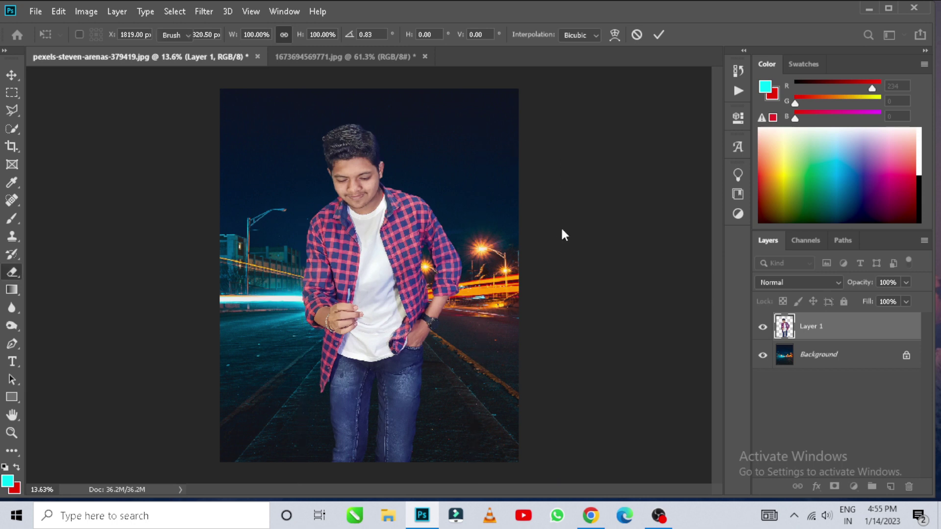
Step: Adjust the man's layer with Levels, setting the midtone input to 0.90 and the white input to 250
key("e")
scroll(327, 182, "down", 1)
scroll(338, 148, "up", 4)
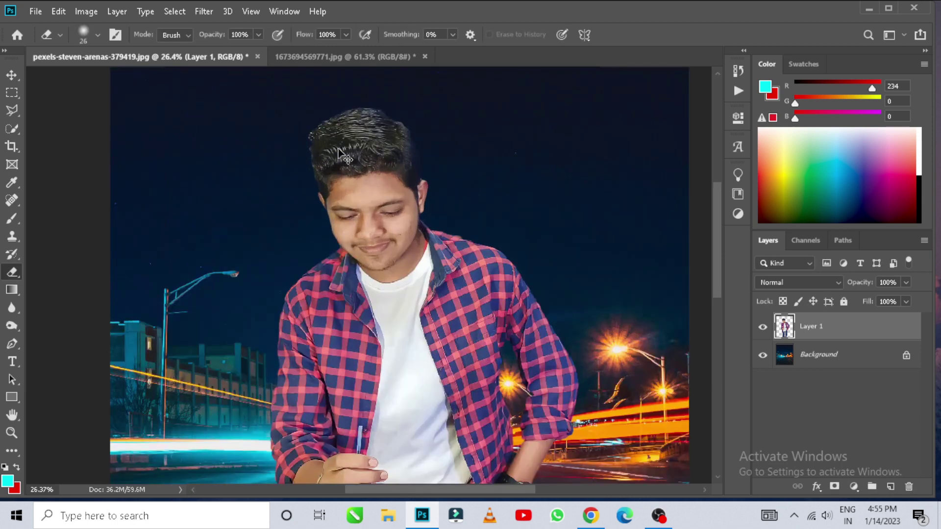
key("ctrl+l")
left_click_drag(828, 236, 825, 235)
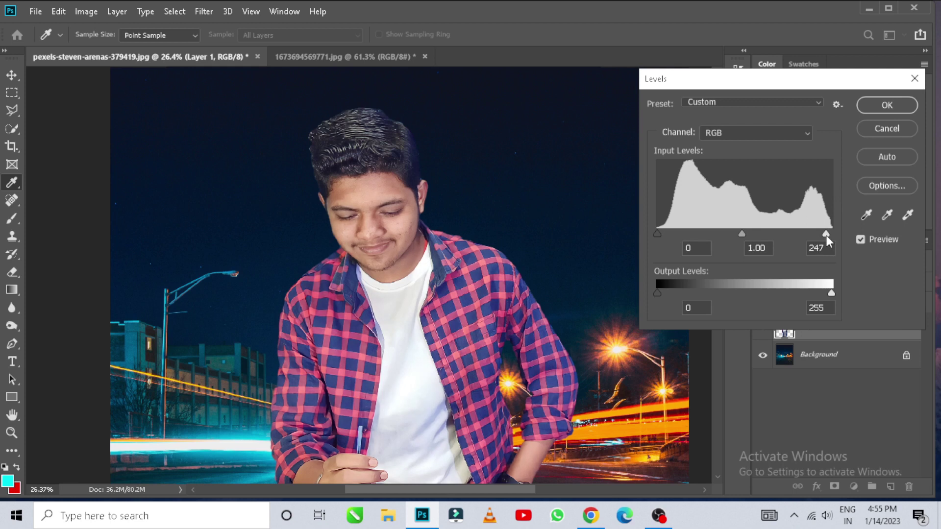
left_click_drag(745, 232, 750, 241)
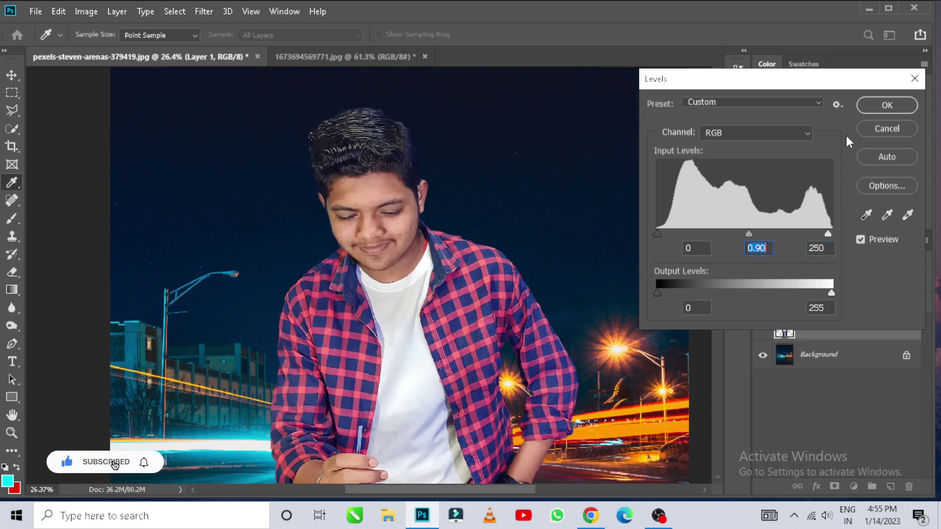
left_click(874, 109)
Step: Brighten the highlights of the man's layer with an RGB curve, raising the upper point from input 194 to output 202
left_click_drag(461, 234, 457, 233)
scroll(457, 231, "up", 1)
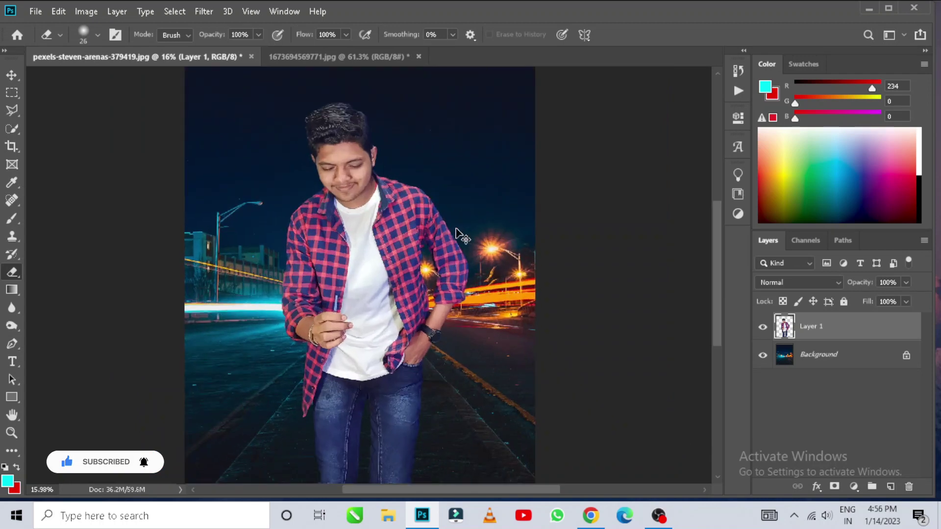
key("ctrl+m")
left_click_drag(621, 216, 622, 216)
left_click(598, 241)
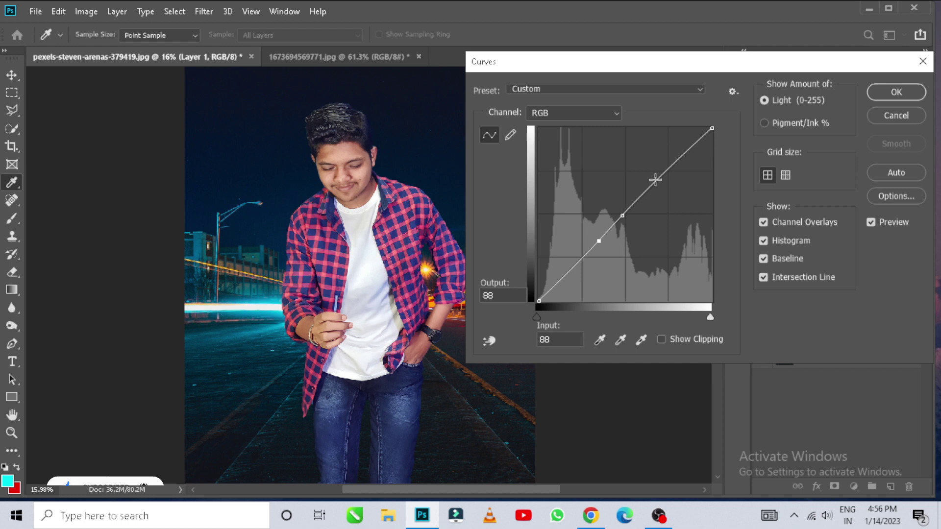
left_click_drag(675, 164, 670, 164)
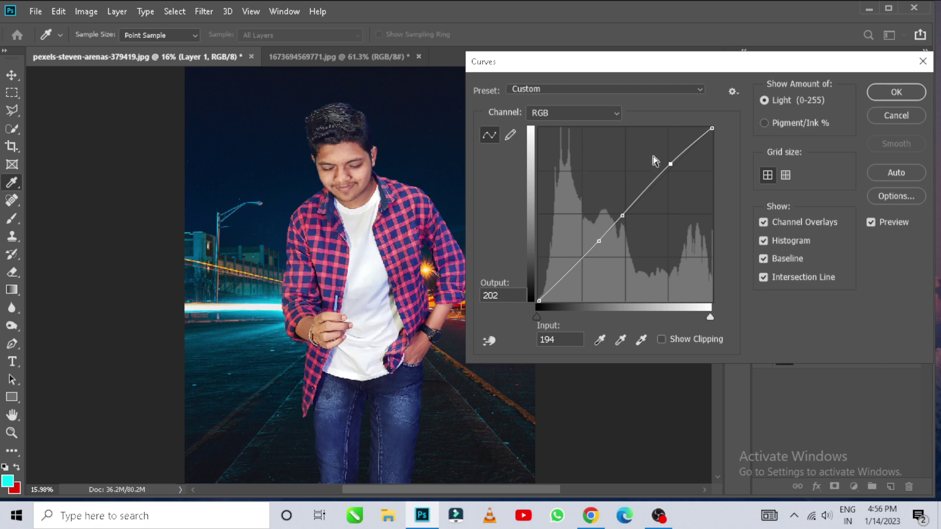
key("Delete")
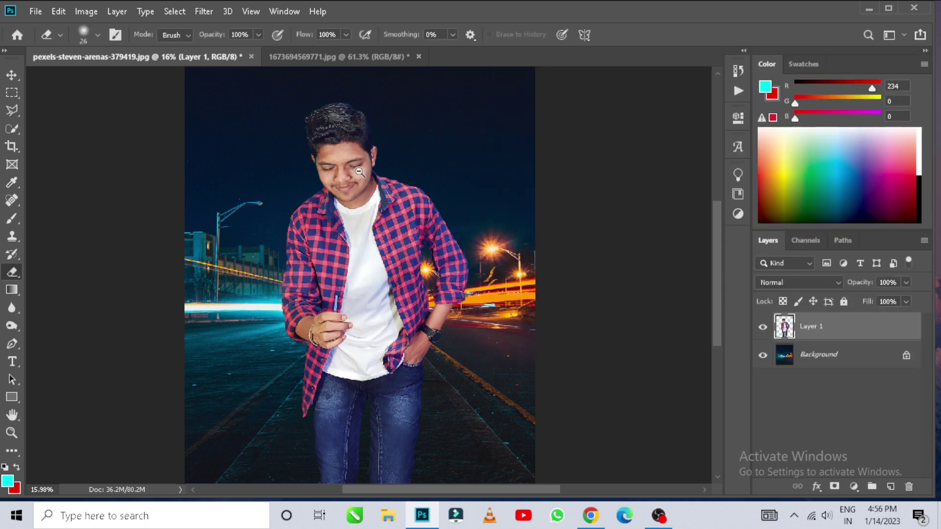
Step: Open the man's layer in the Camera Raw filter and set Tint to +5
scroll(315, 172, "up", 5)
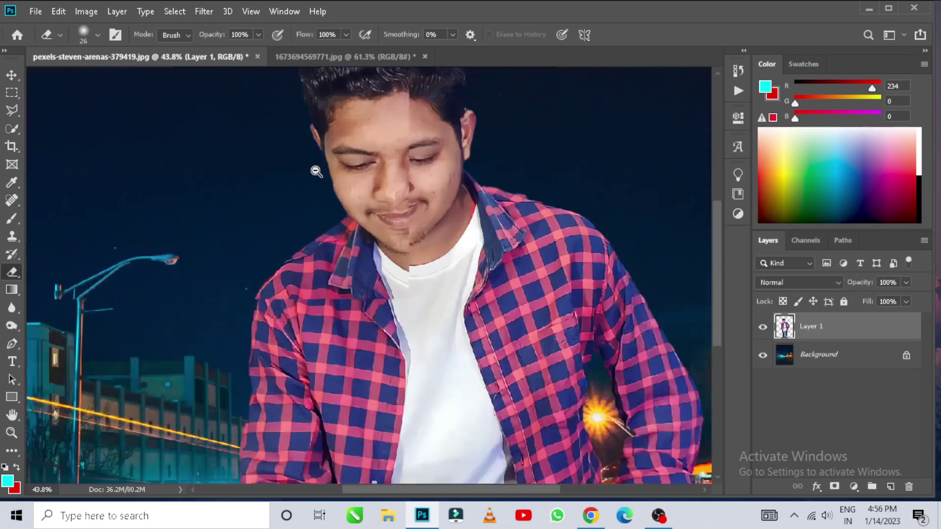
scroll(552, 319, "down", 5)
scroll(420, 203, "up", 1)
scroll(424, 220, "down", 2)
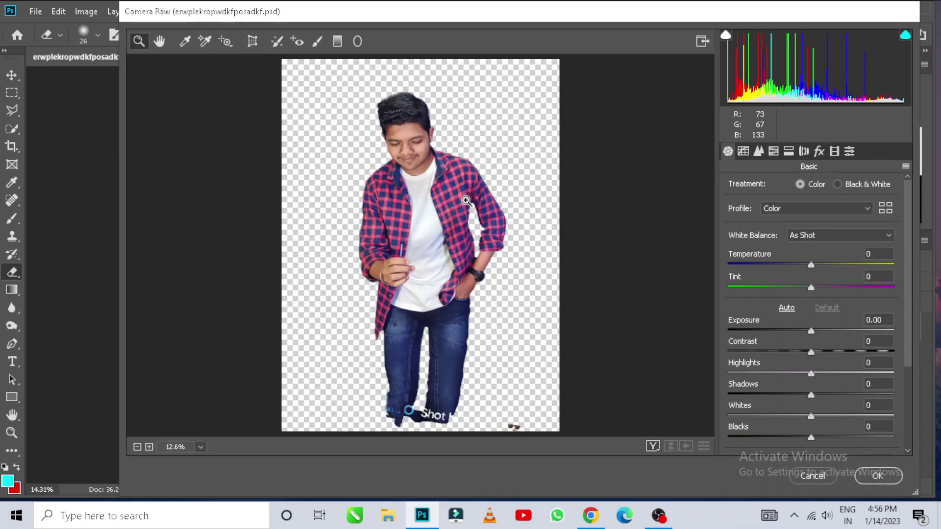
left_click(478, 104)
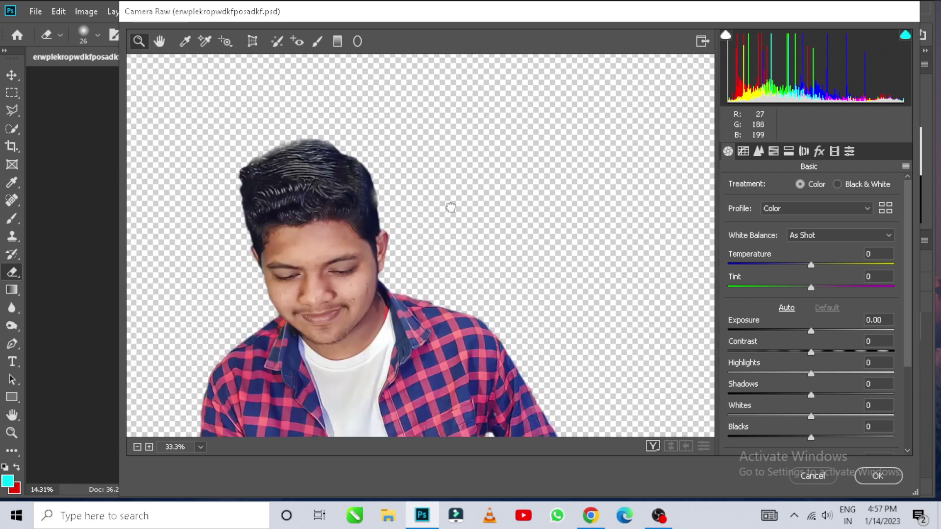
left_click_drag(810, 264, 813, 298)
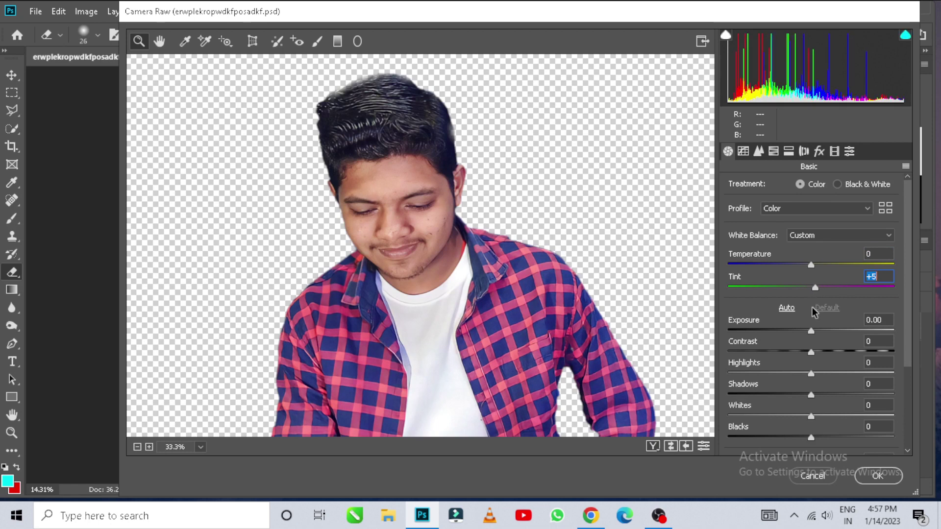
Step: Set Exposure to +0.05, Contrast +3, Highlights -3, Shadows -9, Whites +3, Blacks -19 and Vibrance +3
left_click_drag(812, 330, 813, 331)
left_click(811, 337)
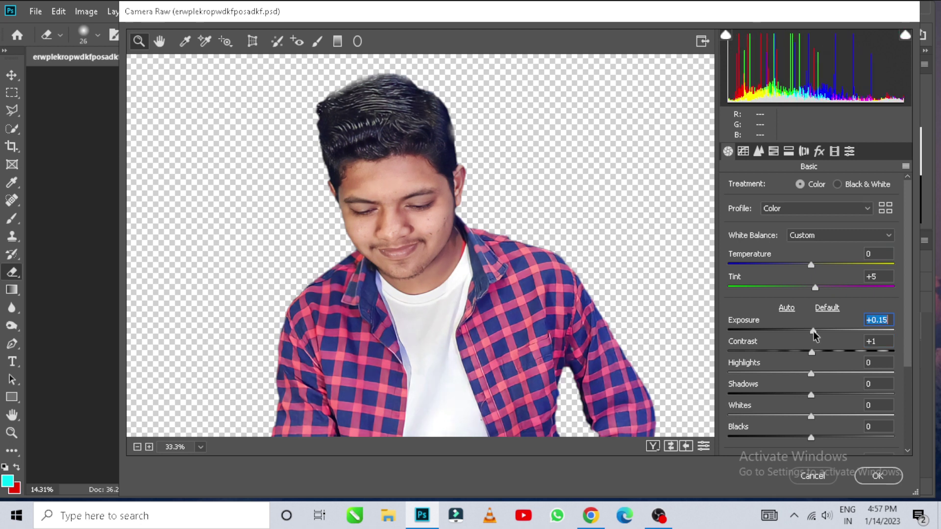
left_click_drag(813, 334, 811, 429)
left_click(812, 393)
scroll(837, 430, "down", 1)
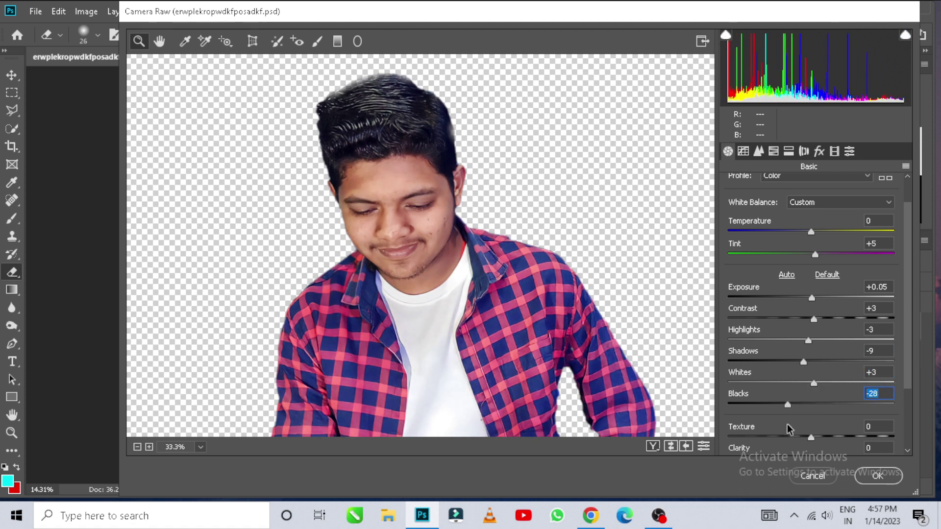
scroll(796, 434, "down", 3)
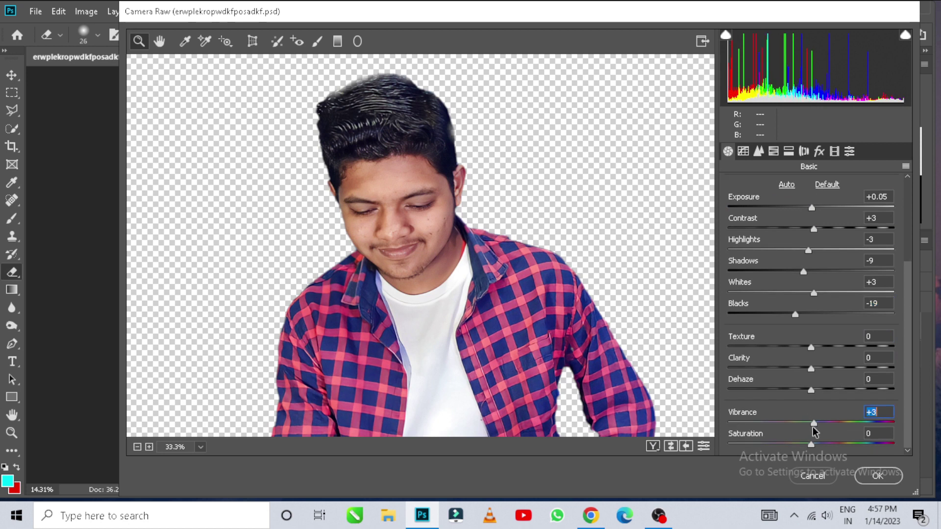
scroll(833, 314, "up", 3)
Step: Shift the HSL hues to Oranges +3, Blues -65, Purples +100 and Magentas +100 to recolor the shirt
left_click(773, 151)
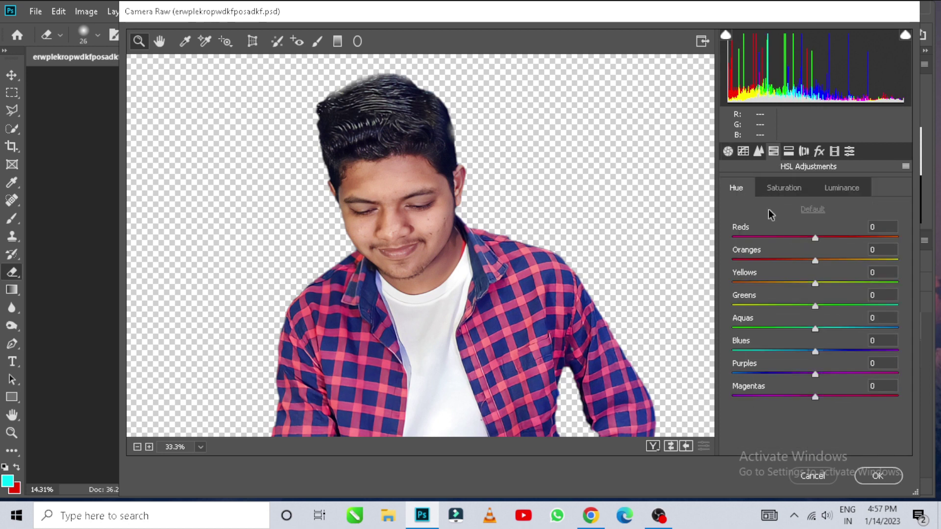
left_click_drag(877, 257, 797, 264)
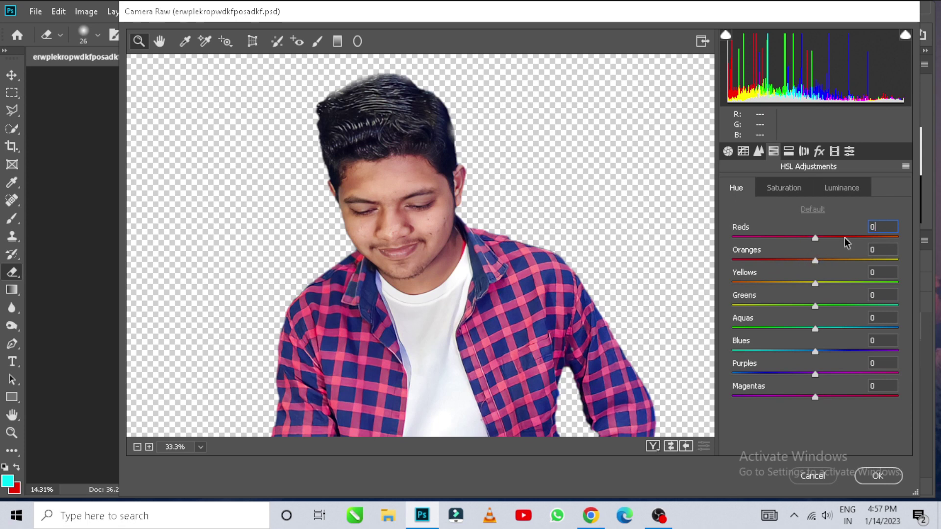
left_click_drag(765, 283, 821, 261)
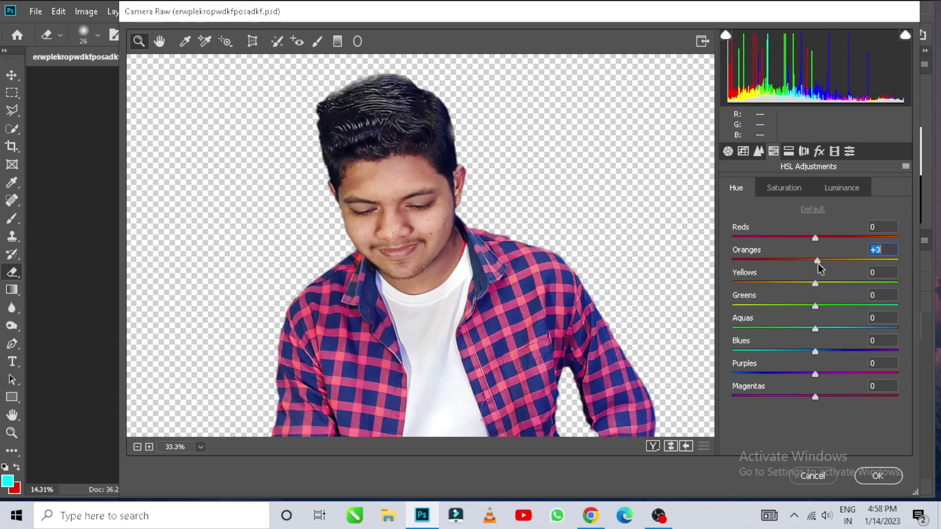
left_click_drag(816, 351, 763, 361)
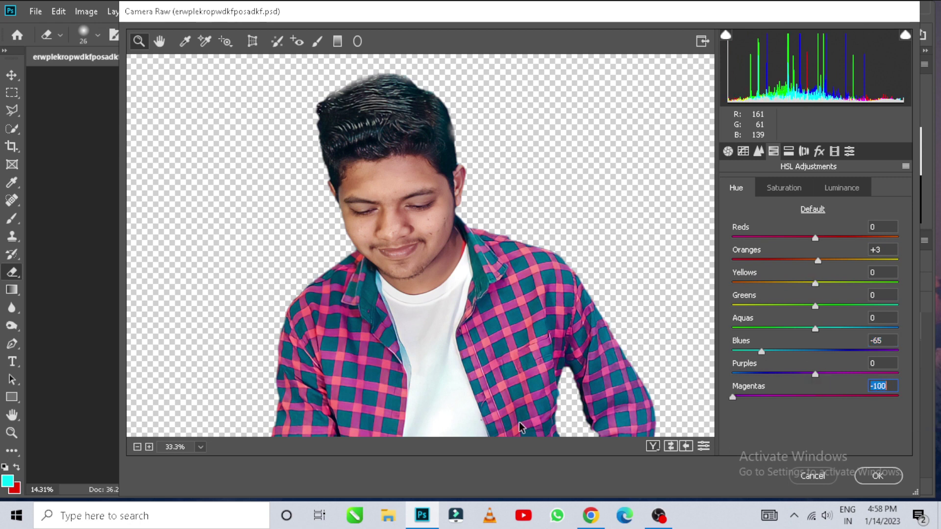
left_click_drag(764, 356, 939, 404)
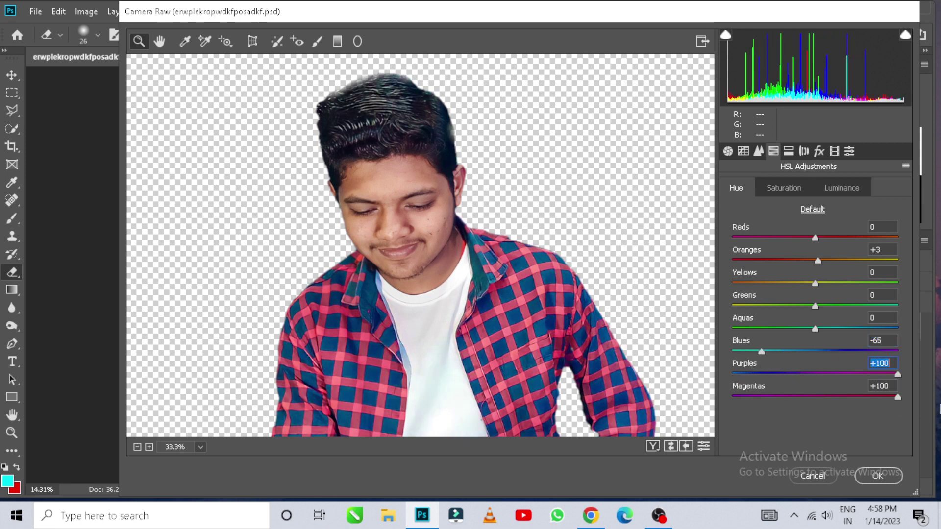
left_click(492, 254, "alt")
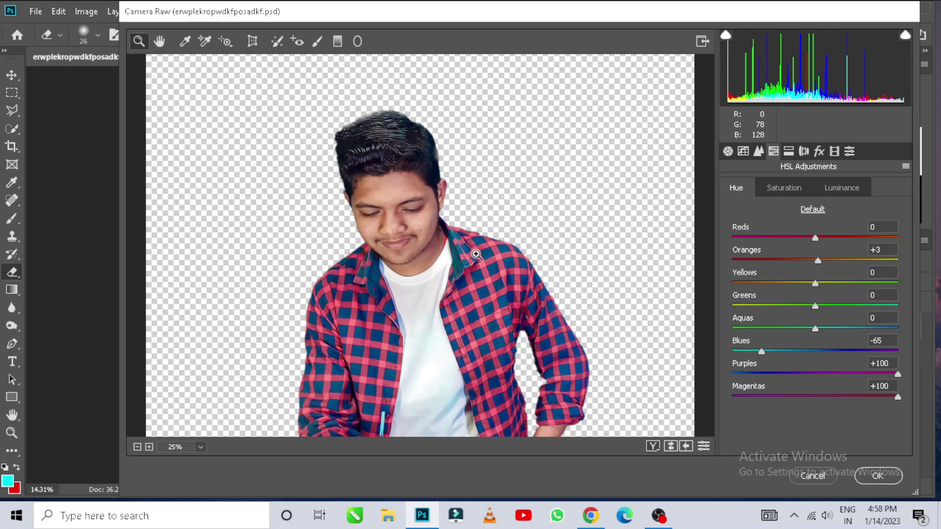
left_click(464, 264)
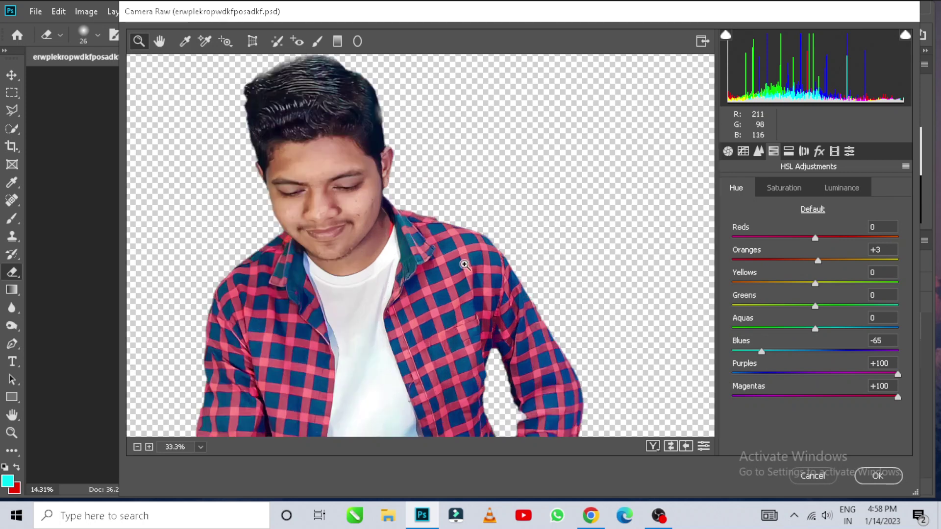
Step: Set HSL saturation to Reds +9, Oranges +6, Yellows +13 and Greens -41, and luminance to Purples -4 and Magentas +37
left_click(782, 188)
left_click_drag(816, 239, 853, 244)
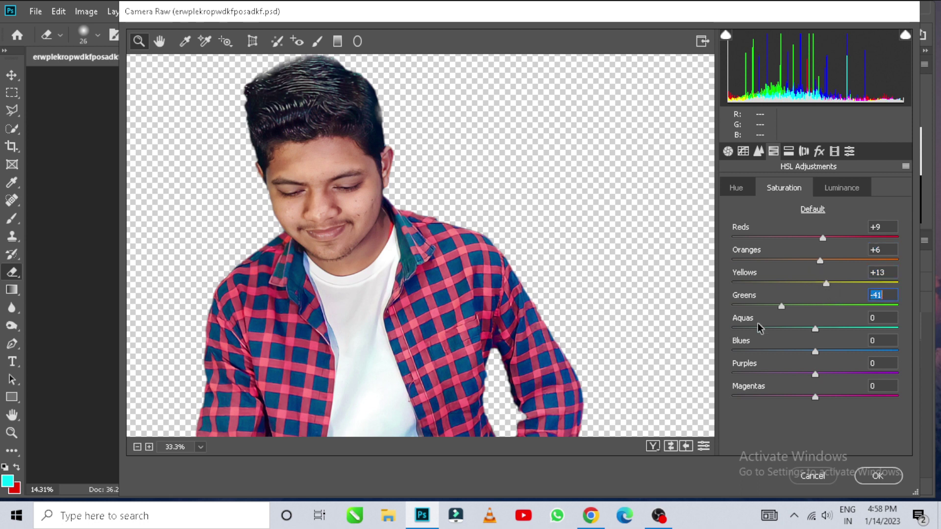
left_click_drag(815, 351, 846, 409)
left_click(858, 191)
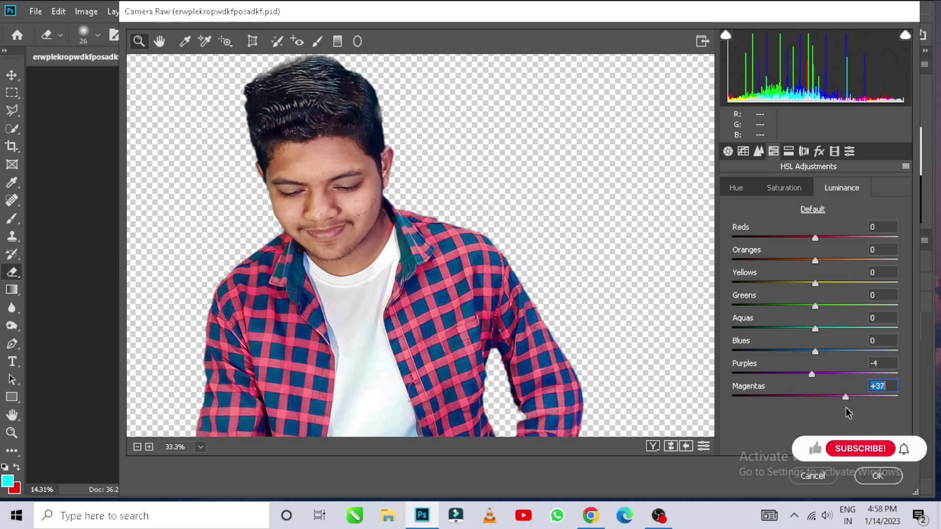
Step: Set HSL luminance to Blues +1 and Purples +3, saturation to Greens +9, Aquas +36, Blues +18, Purples +4, Magentas -4, and apply the filter
left_click(818, 374)
mouse_move(815, 351)
left_mouse_down()
mouse_move(800, 351)
mouse_move(817, 361)
left_mouse_up()
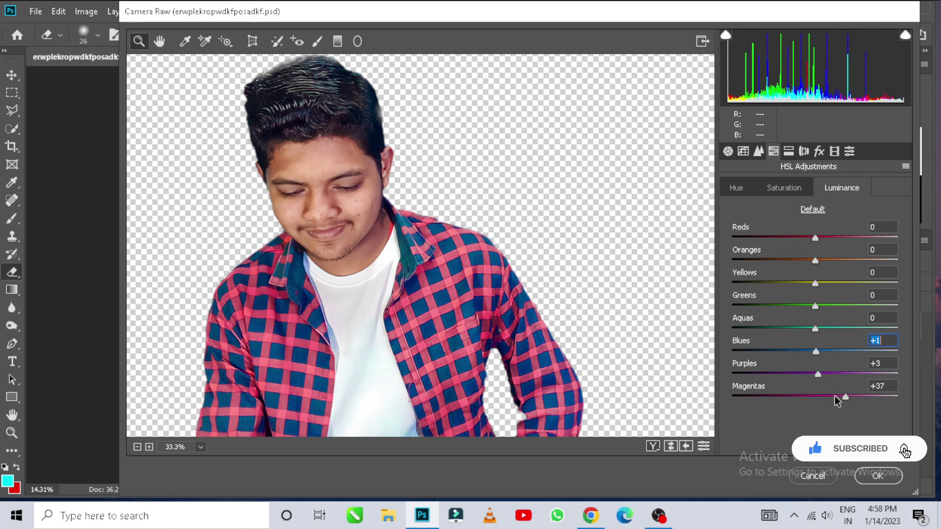
left_click(800, 187)
left_click_drag(818, 351, 831, 351)
left_click(505, 252, "alt")
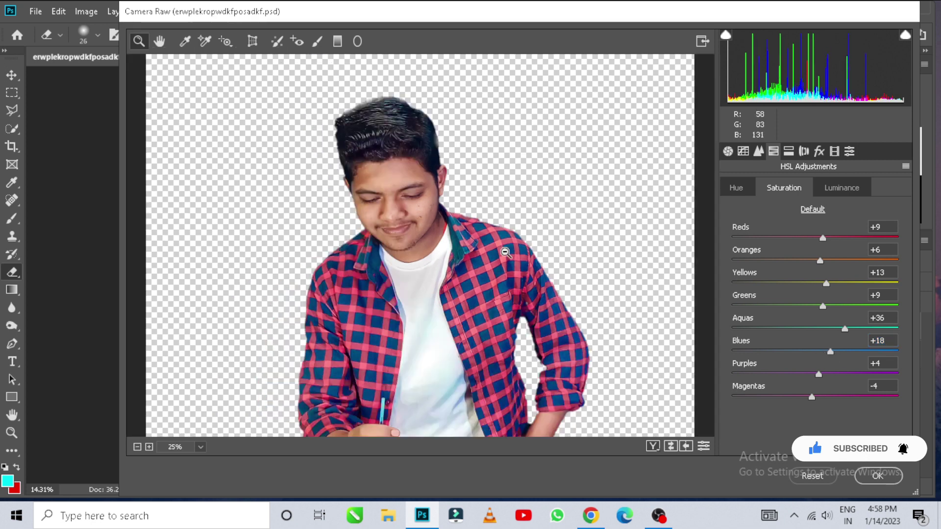
left_click(505, 253, "alt")
left_click(857, 473)
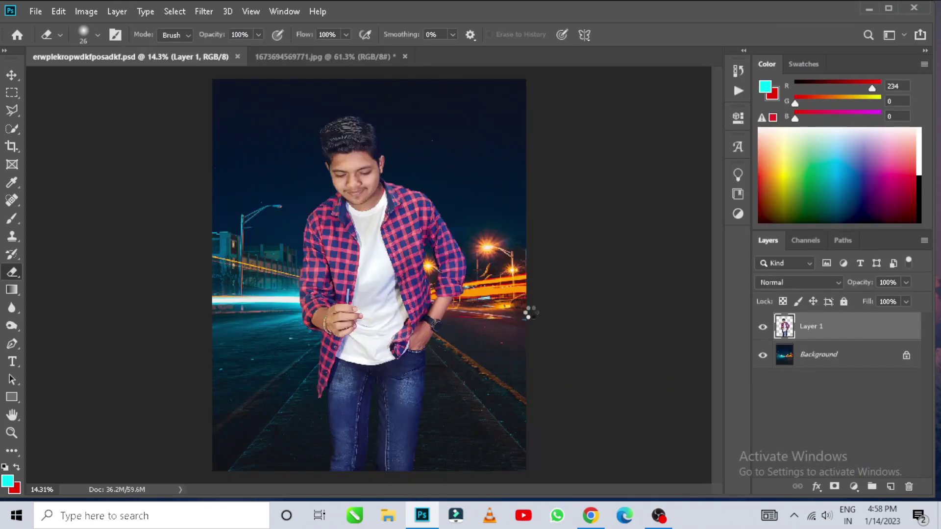
Step: Set the Blur tool's strength to 64% for smoothing the skin on the man's face
left_click(365, 169, "ctrl")
left_click(365, 168, "ctrl")
left_click(366, 167, "ctrl")
left_click(367, 166, "ctrl")
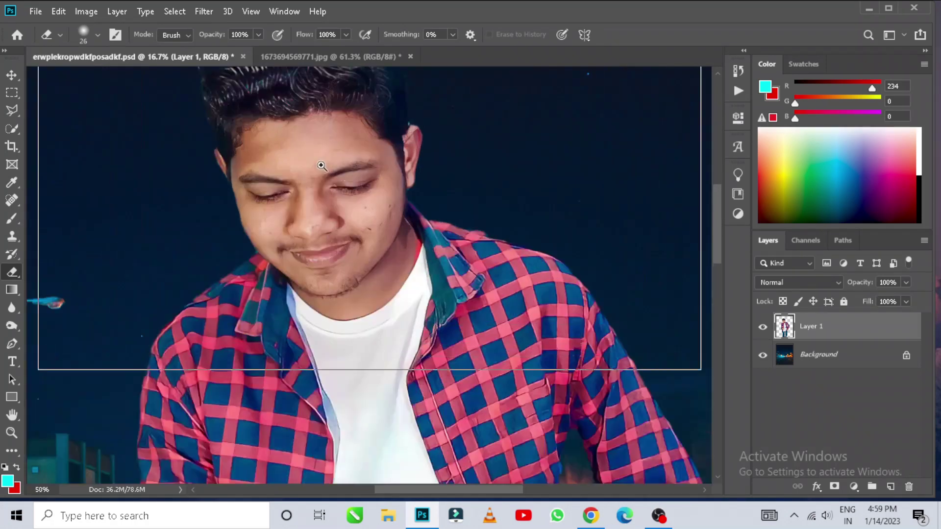
scroll(321, 166, "up", 4)
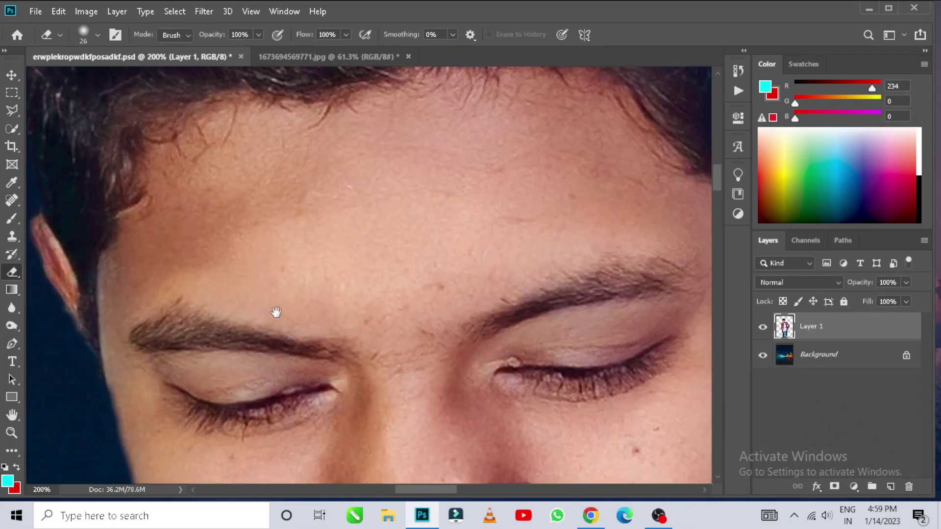
left_click_drag(276, 312, 251, 315)
left_click(12, 307)
right_click(369, 206)
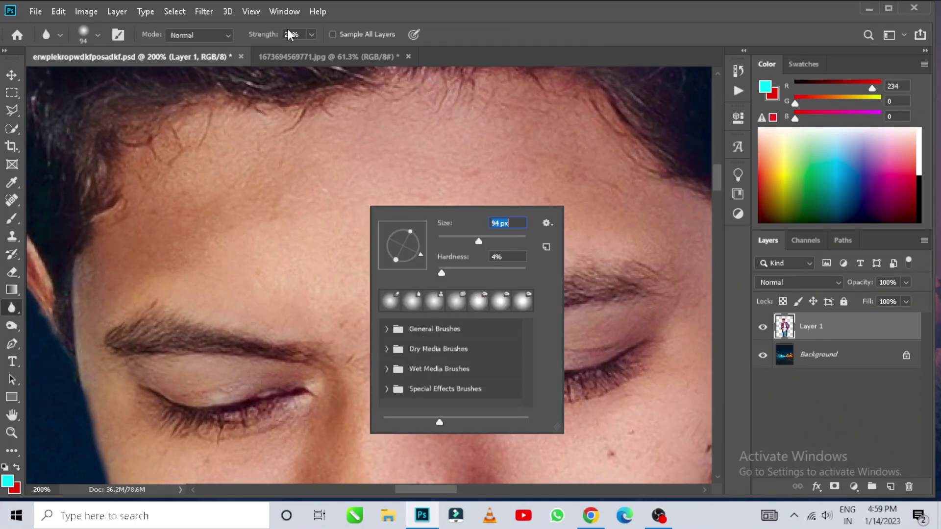
left_click(312, 34)
left_click_drag(349, 60, 339, 60)
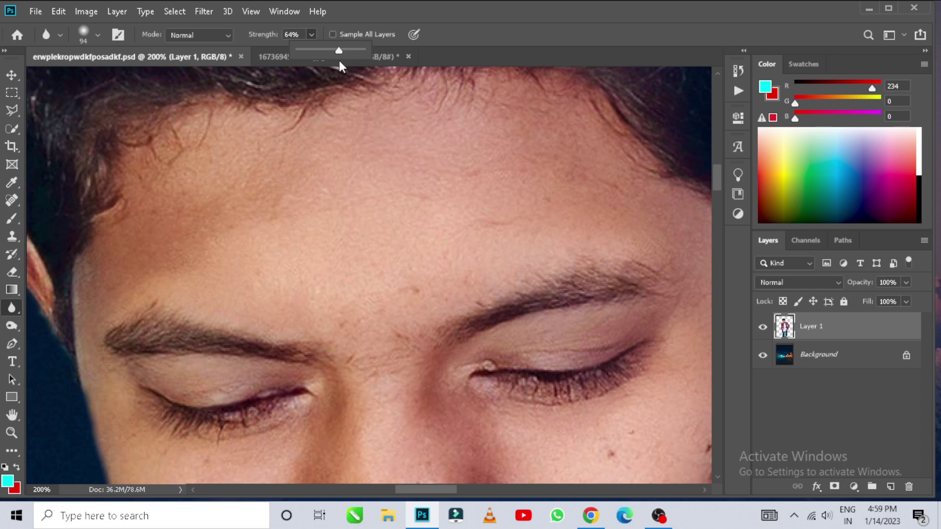
Step: Blur the skin across the man's forehead up to the hairline and temple
scroll(312, 178, "up", 2)
left_click_drag(146, 186, 149, 191)
left_click_drag(272, 327, 368, 436)
left_click_drag(170, 361, 187, 320)
left_click_drag(427, 233, 241, 322)
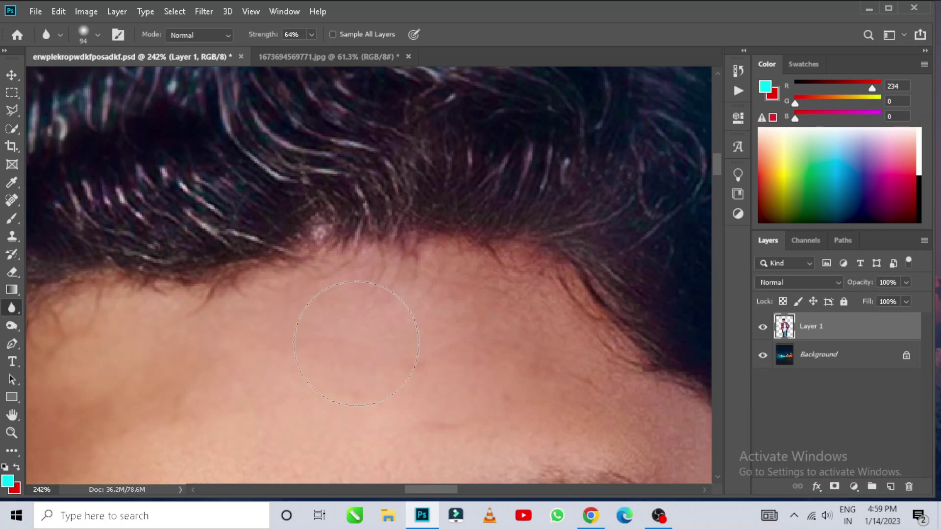
left_click_drag(370, 295, 373, 159)
scroll(132, 263, "right", 3)
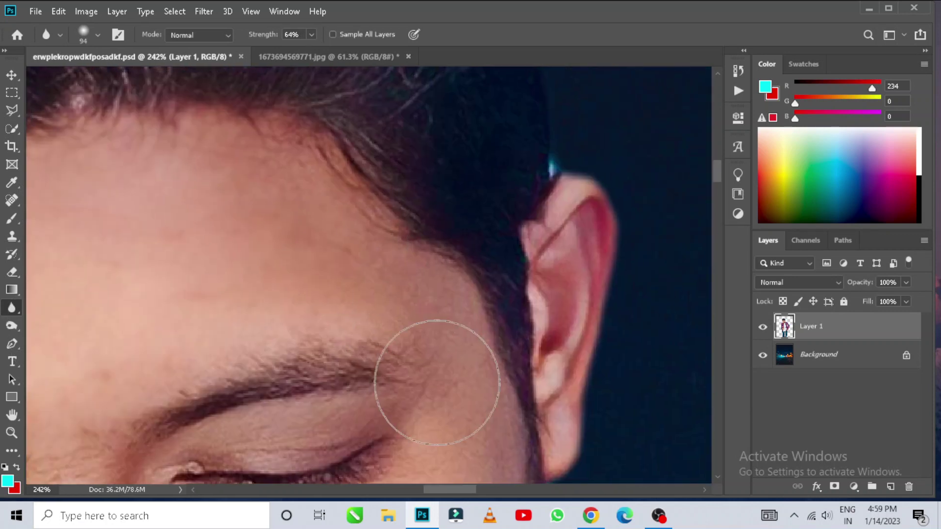
Step: Blur the skin on the cheek beside the ear, around the mouth, and over the chin and neck
scroll(403, 279, "down", 3)
scroll(443, 268, "down", 4)
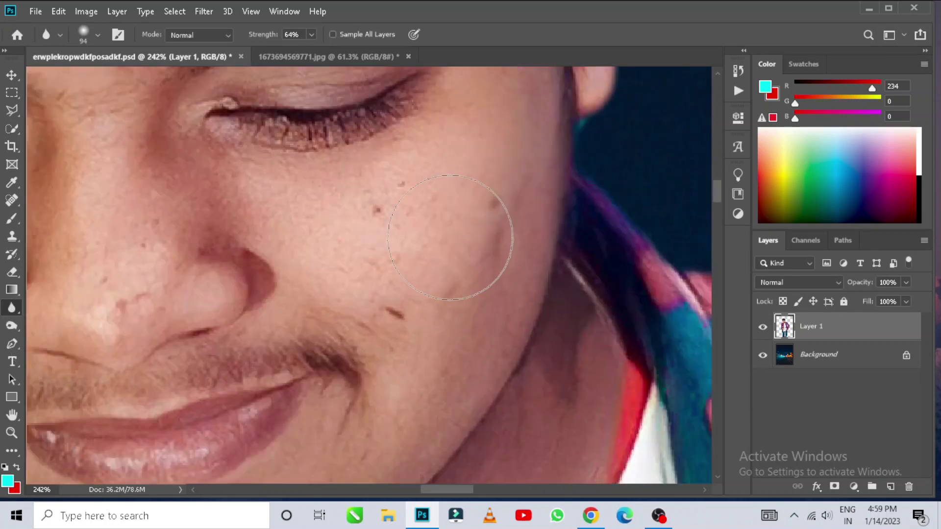
scroll(413, 219, "down", 5)
scroll(389, 389, "down", 2)
scroll(182, 294, "left", 2)
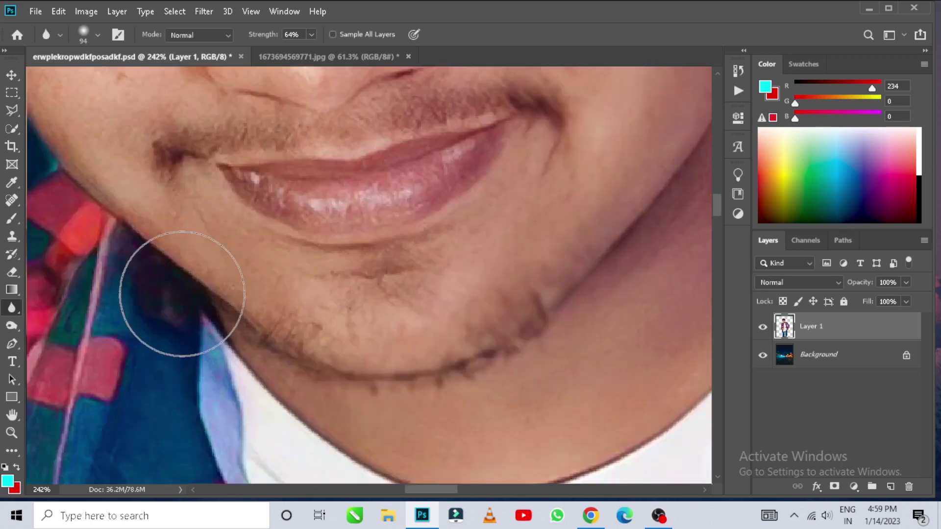
scroll(294, 378, "down", 2)
scroll(451, 372, "up", 4)
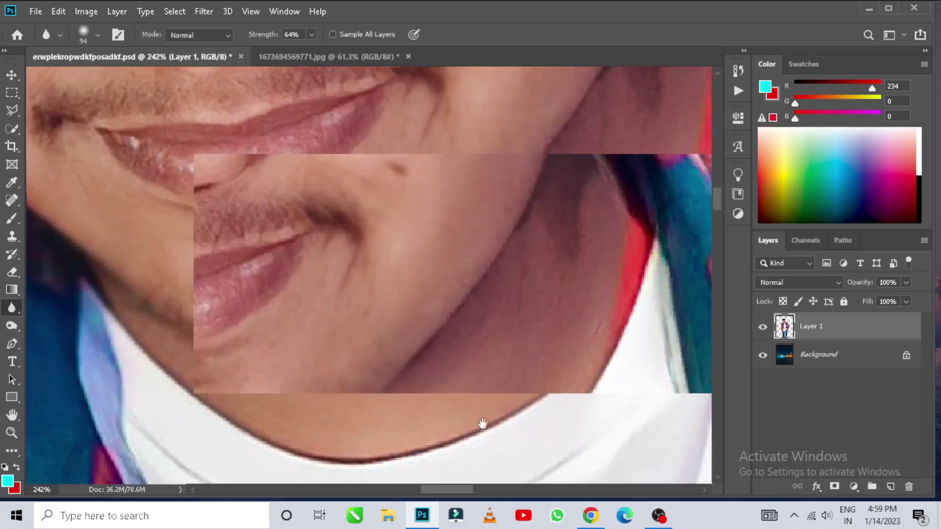
scroll(451, 357, "right", 2)
left_click_drag(330, 146, 413, 389)
scroll(414, 389, "up", 1)
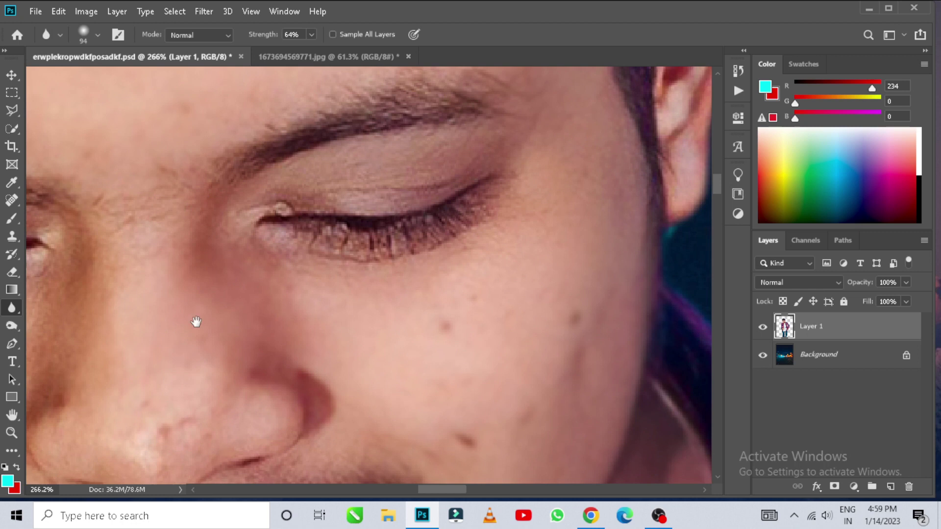
Step: Blur the skin on the nose, the opposite cheek and the area between the eyebrows
left_click_drag(196, 321, 442, 246)
scroll(147, 416, "left", 3)
scroll(343, 392, "down", 1)
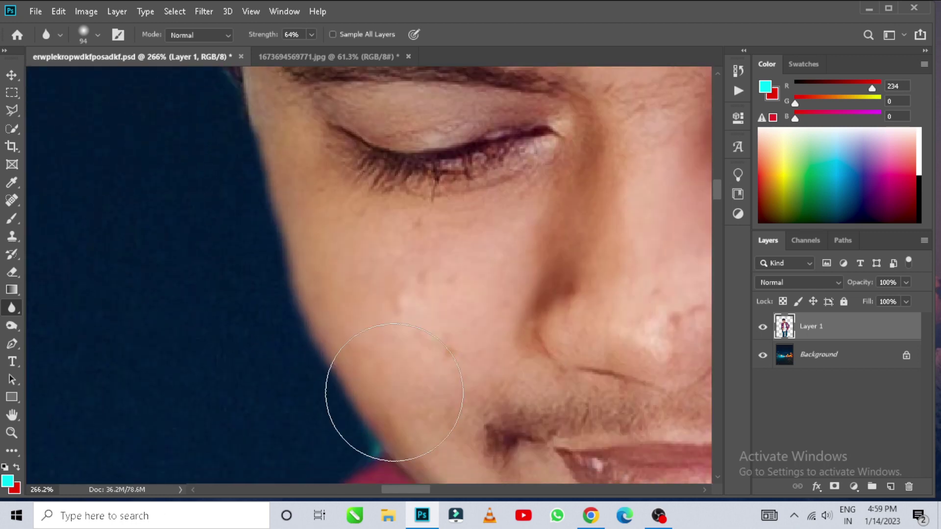
left_click_drag(496, 306, 526, 306)
left_click_drag(655, 272, 407, 348)
left_click_drag(485, 78, 464, 223)
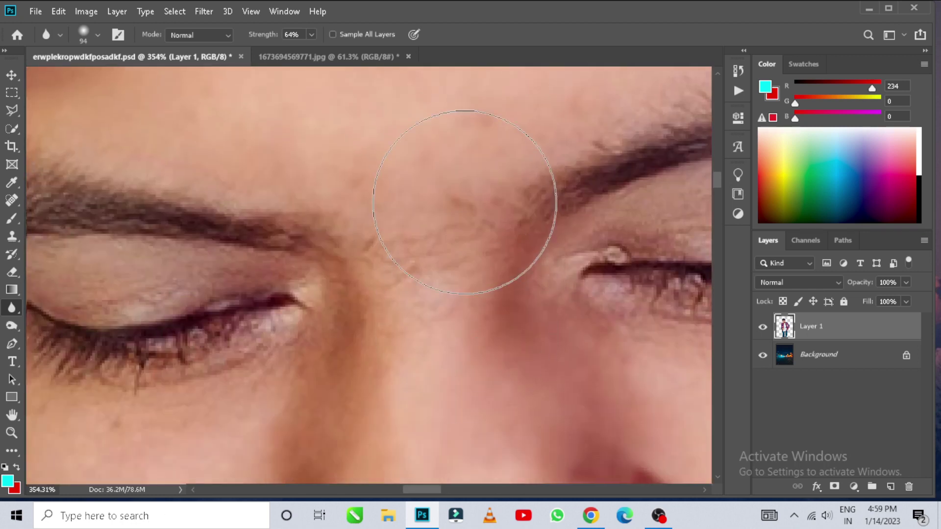
scroll(357, 279, "up", 3)
scroll(378, 399, "down", 3)
Step: Reduce the blur brush to 39 px and smooth the finer skin areas around the eyes and eyebrows
right_click(422, 277)
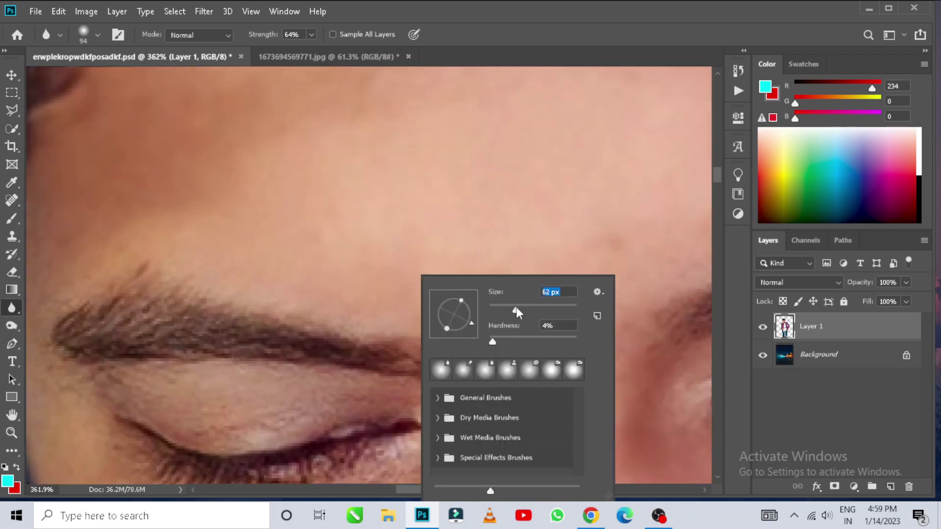
left_click_drag(158, 402, 298, 411)
mouse_move(688, 367)
left_mouse_down()
mouse_move(397, 315)
mouse_move(563, 290)
mouse_move(334, 301)
left_mouse_up()
scroll(449, 336, "down", 4)
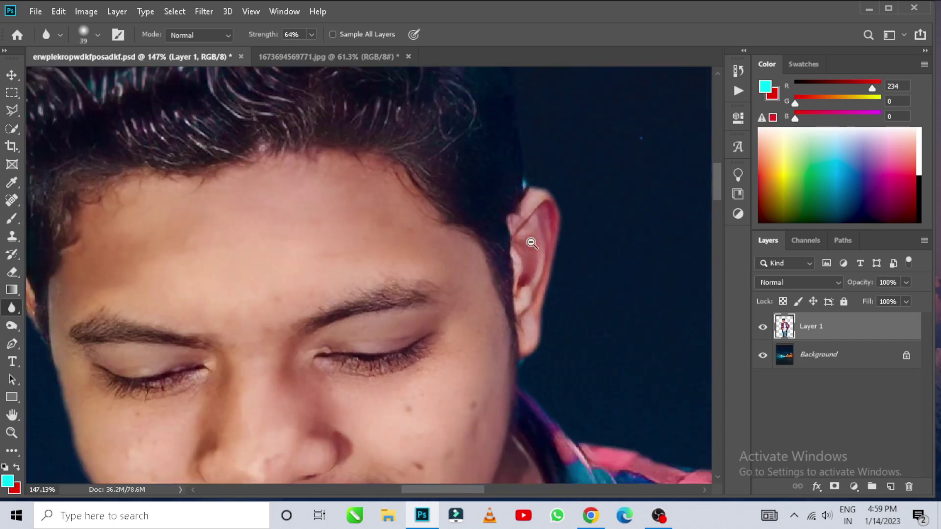
Step: Set the Blur tool to 11% strength and 67 px, and lightly soften the remaining facial skin and facial hair
left_click_drag(311, 35, 279, 51)
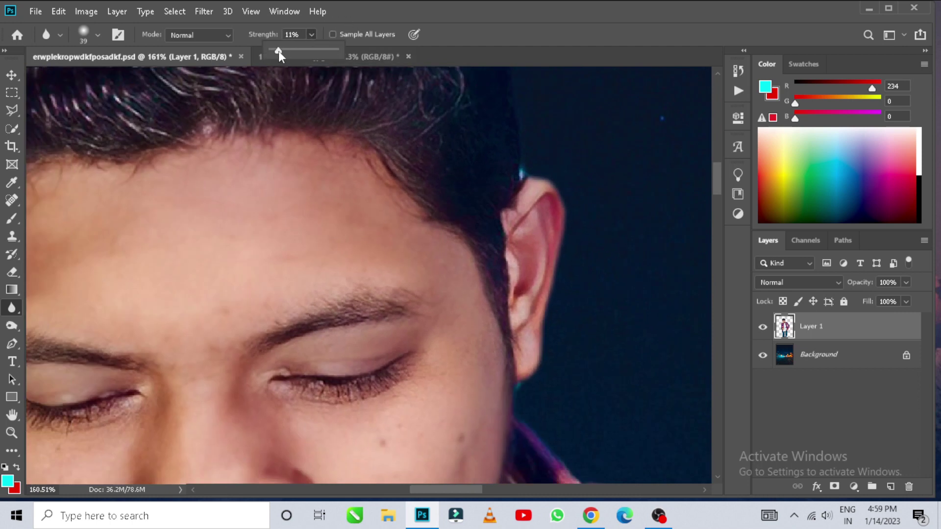
right_click(382, 303)
left_click(469, 307)
left_click(357, 367)
mouse_move(81, 397)
left_mouse_down()
mouse_move(331, 374)
mouse_move(314, 380)
left_mouse_up()
left_click_drag(696, 220, 424, 249)
scroll(494, 417, "down", 5)
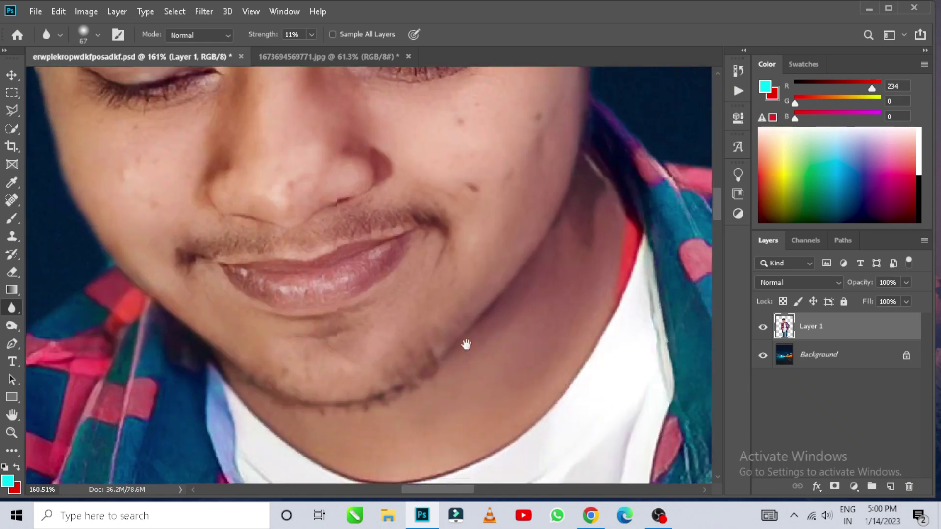
scroll(342, 210, "up", 2)
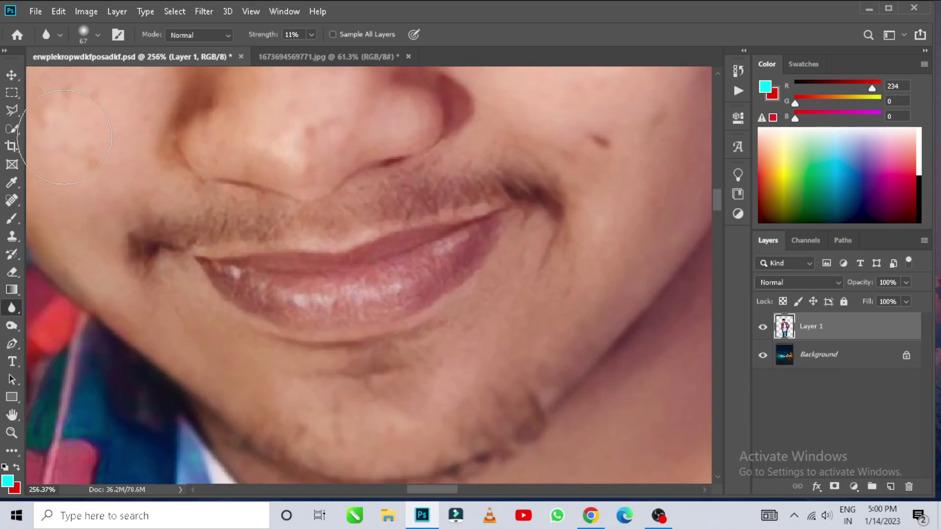
scroll(321, 160, "down", 5)
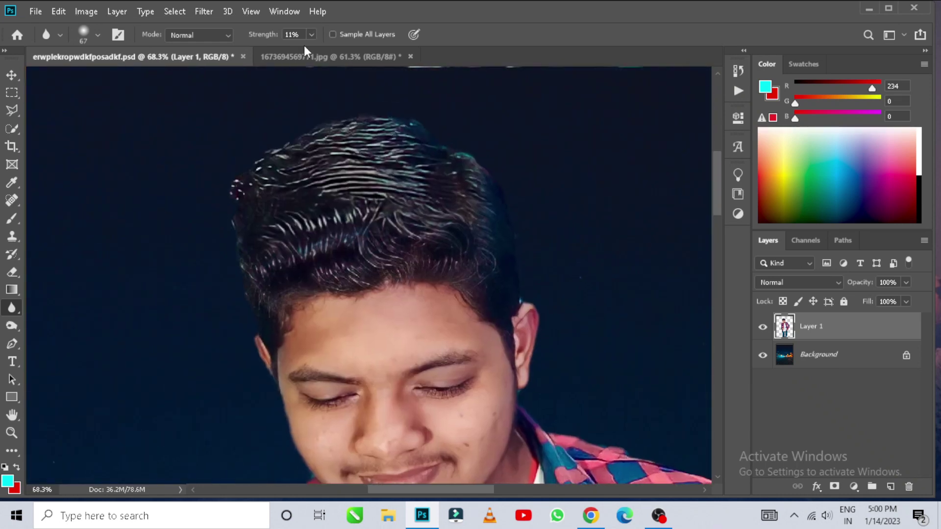
Step: Soften the man's hair with the Blur tool at 27% strength and a 187 px brush
left_click(265, 186)
right_click(349, 218)
left_click(470, 252)
left_click(418, 167)
right_click(380, 206)
left_click(515, 236)
left_click(265, 210)
Step: Erase the bright cyan fringe above the man's ear with a 10 px eraser
scroll(563, 319, "up", 6)
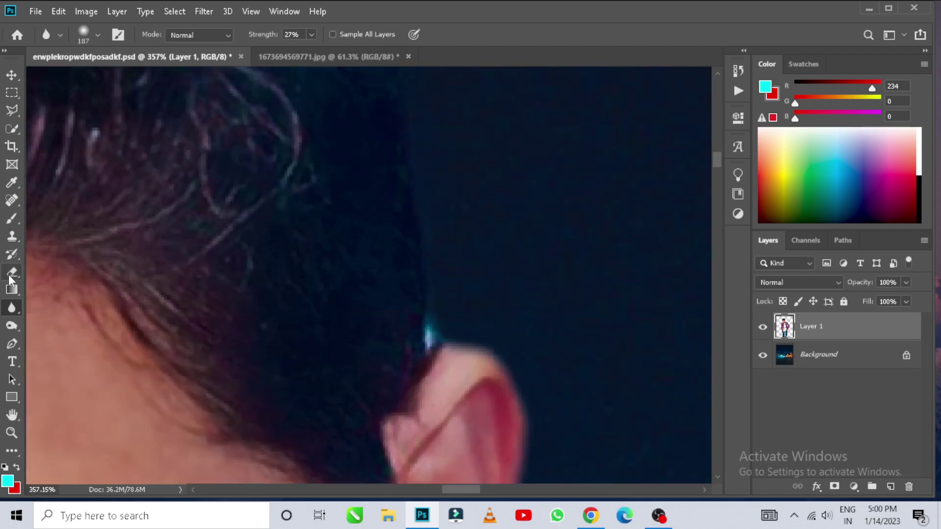
key("e")
right_click(584, 298)
mouse_move(465, 322)
left_mouse_down()
mouse_move(436, 314)
mouse_move(436, 339)
left_mouse_up()
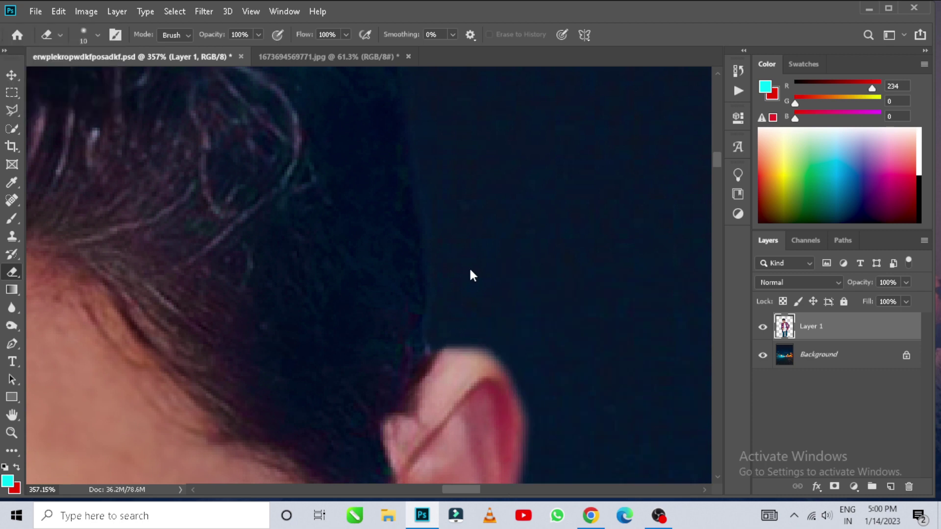
Step: Select the man's hair with the Quick Selection tool and subtract the background and forehead skin along the hairline
scroll(479, 314, "down", 7)
left_click(12, 129)
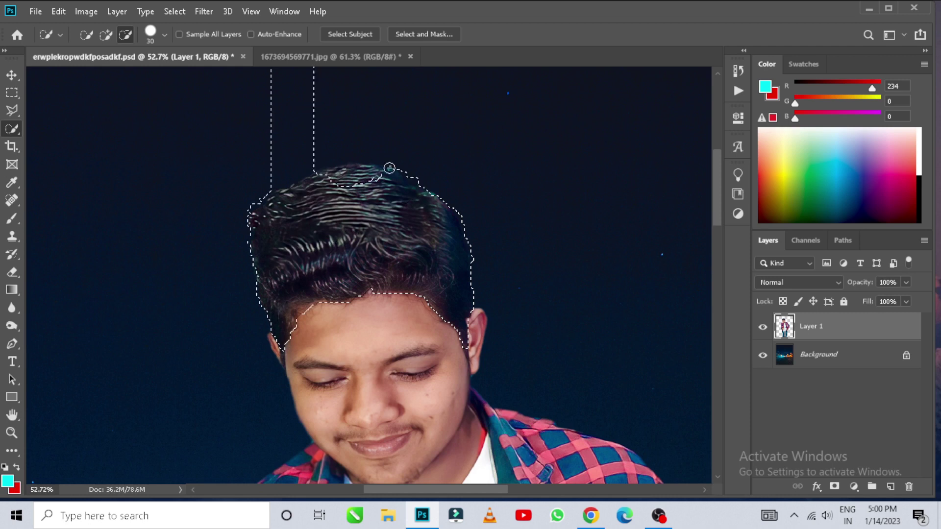
scroll(410, 210, "up", 5)
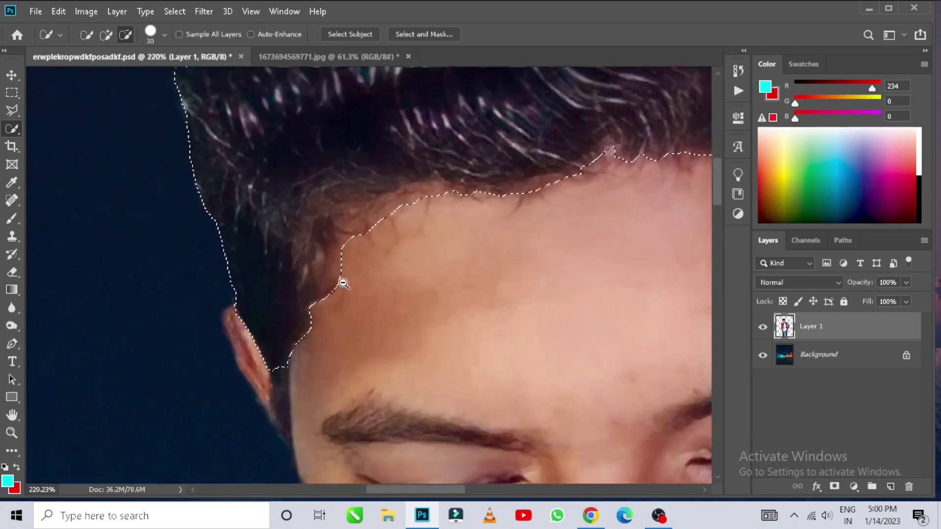
left_click_drag(374, 221, 335, 293)
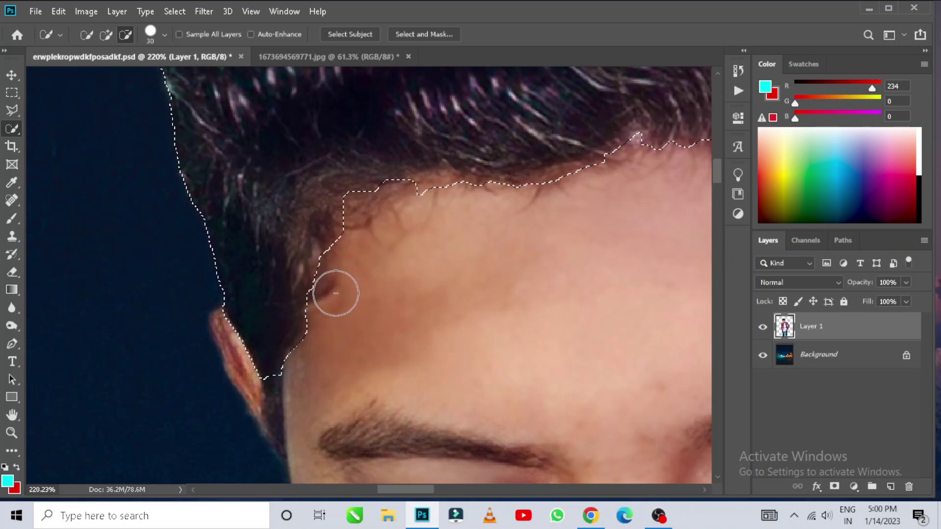
left_click_drag(375, 227, 440, 206)
left_click_drag(469, 273, 69, 371)
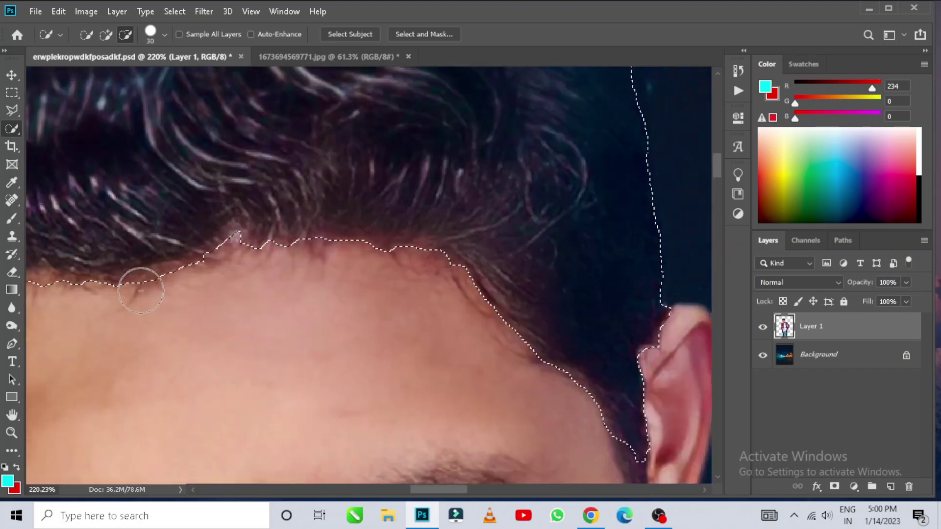
scroll(458, 308, "down", 5)
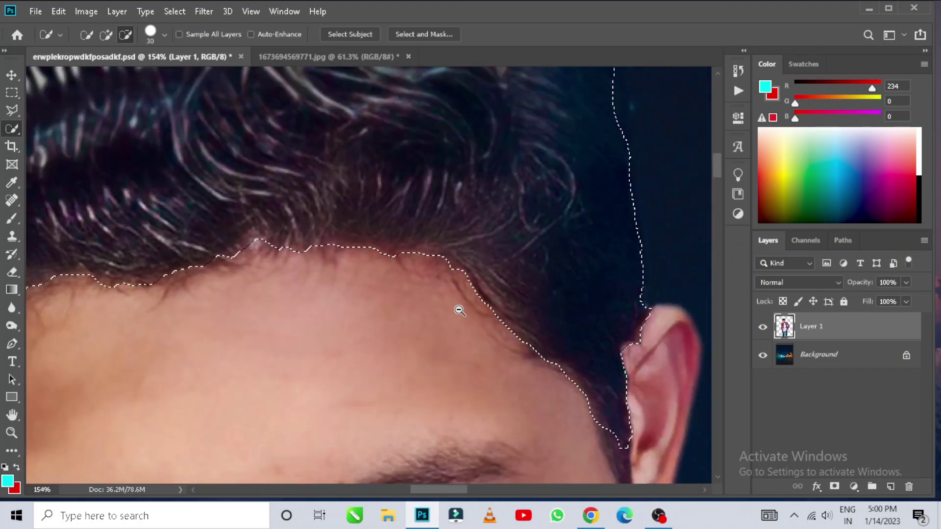
scroll(534, 325, "up", 2)
key("m")
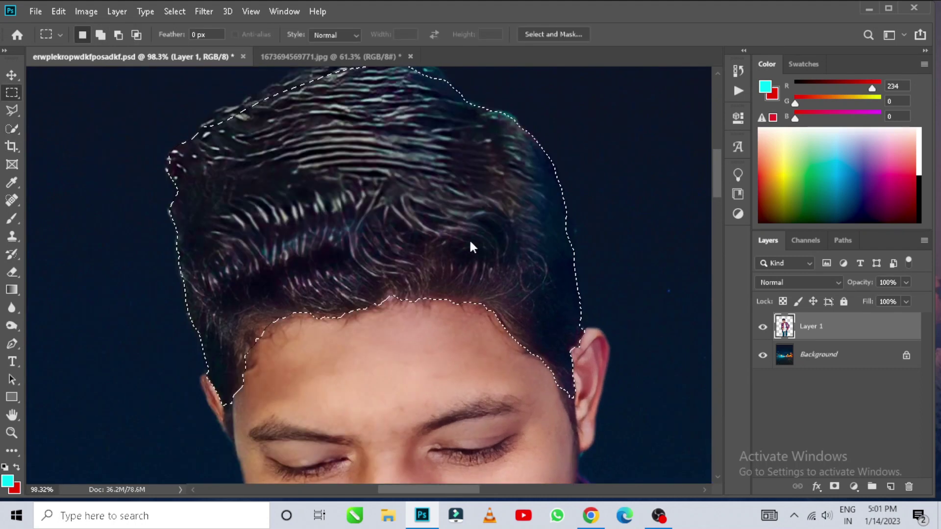
Step: Open the selected hair in the Camera Raw filter and set Contrast +11, Highlights -12, Shadows -10, Whites -17 and Blacks -3
key("ctrl+shift+a")
left_click_drag(797, 352, 819, 352)
left_click_drag(808, 383, 803, 418)
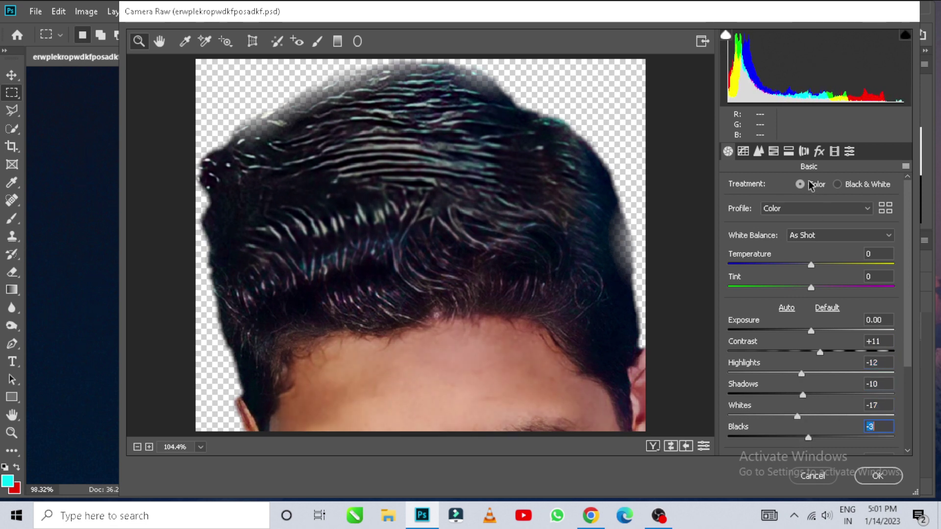
Step: Set the hair's HSL luminance to Aquas -8 and Blues -8, saturation to Aquas -4 and Blues -9, apply the filter and deselect
left_click(789, 152)
left_click(773, 151)
left_click(826, 190)
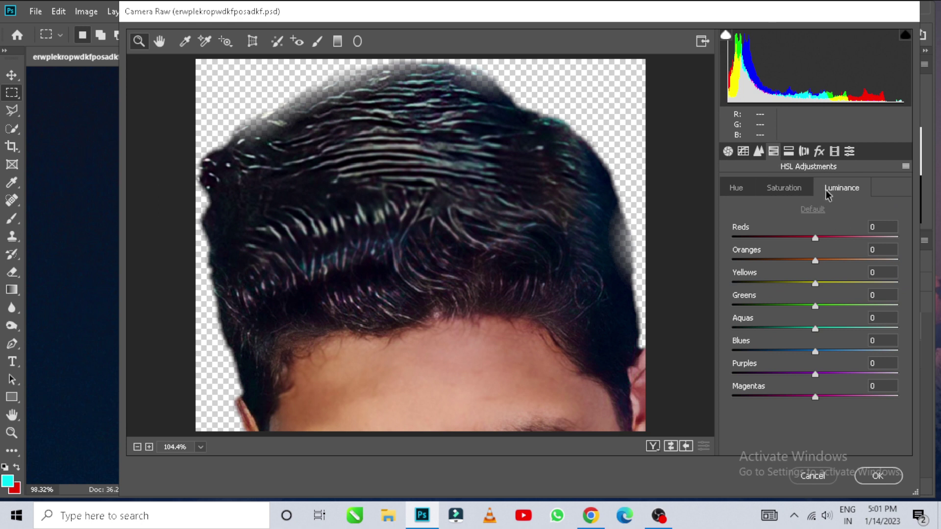
left_click(809, 350)
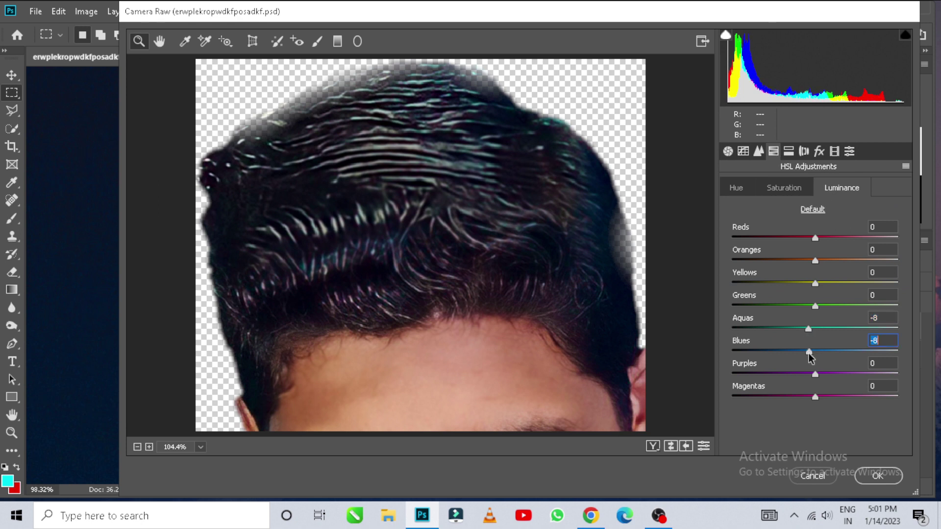
left_click(790, 189)
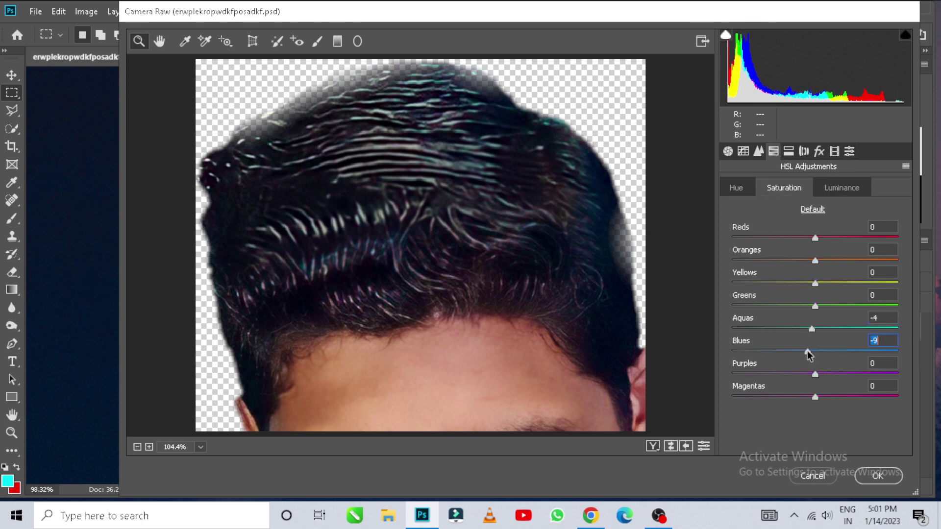
left_click(879, 475)
key("ctrl+d")
Step: Darken the highlights across the top of the man's hair with the Burn tool at 28% exposure, 136 px, midtones range
scroll(569, 251, "down", 6)
scroll(569, 250, "up", 4)
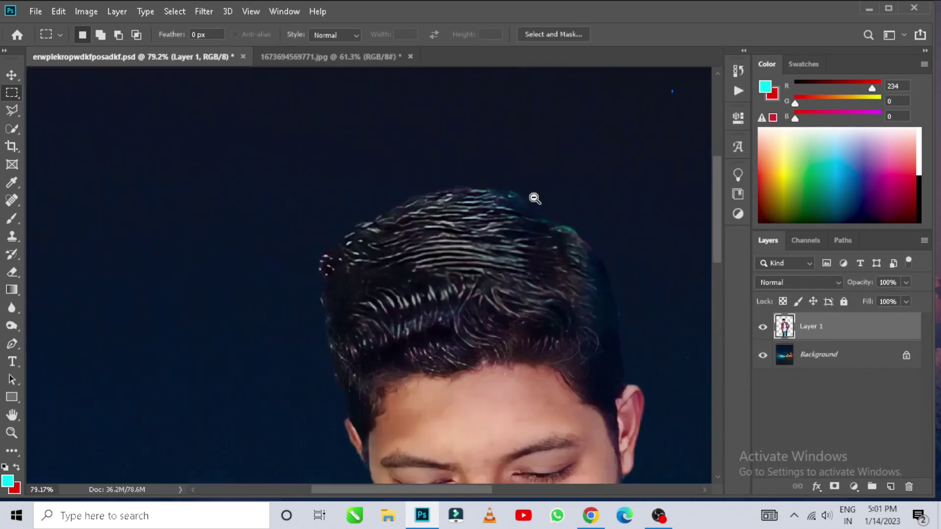
left_click(12, 325)
right_click(469, 120)
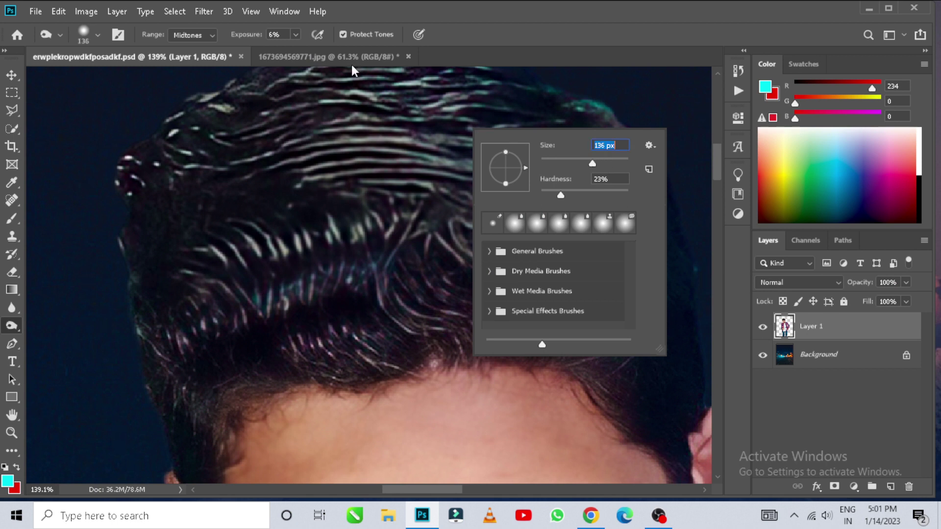
left_click(295, 35)
left_click_drag(311, 49, 310, 47)
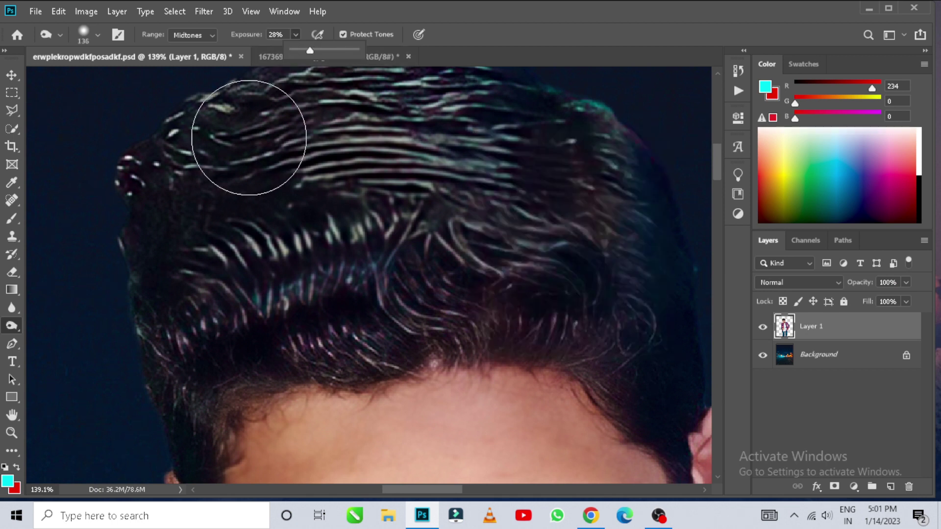
left_click_drag(362, 139, 355, 278)
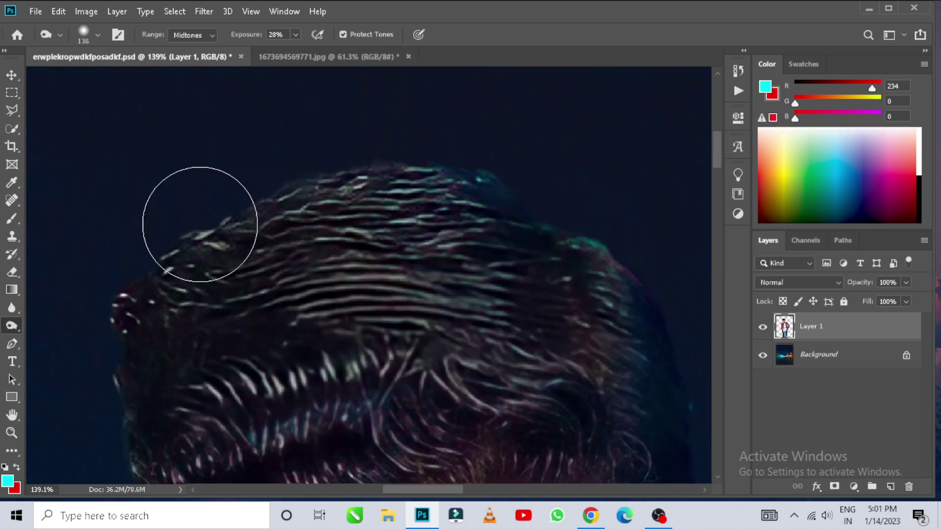
left_click_drag(586, 352, 606, 121)
key("alt+space")
key("Escape")
Step: Slightly adjust the white input level of the man's layer with Levels
scroll(390, 149, "down", 20)
scroll(430, 216, "up", 1)
scroll(430, 217, "down", 1)
left_click(11, 75)
scroll(342, 223, "up", 3)
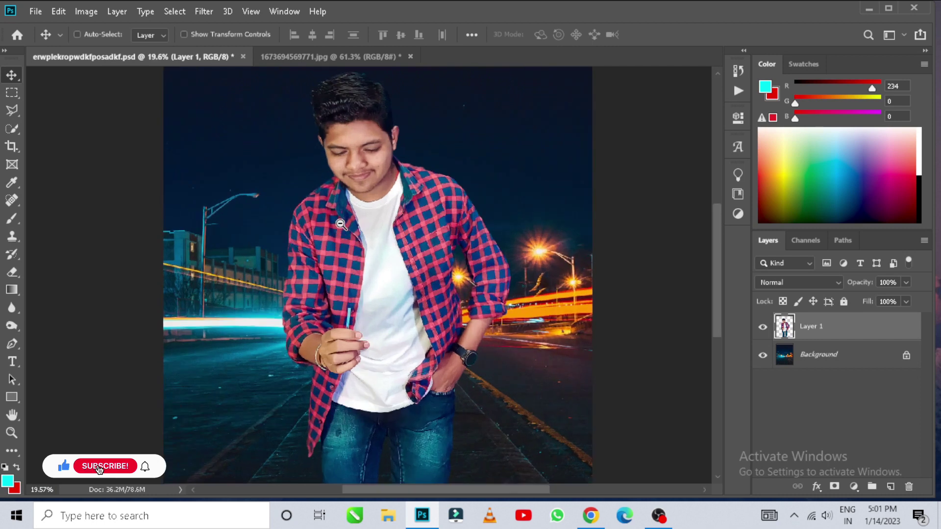
scroll(431, 264, "down", 2)
key("ctrl+l")
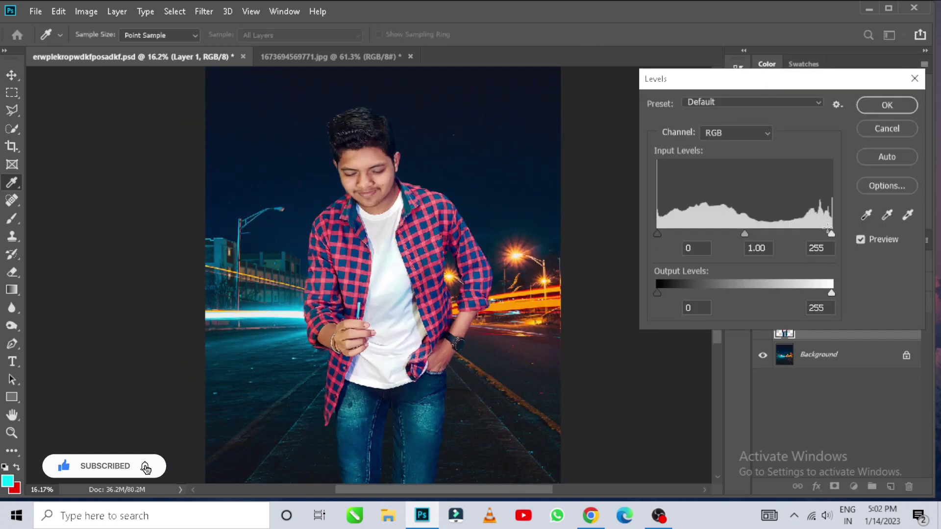
left_click_drag(827, 235, 829, 234)
left_click(895, 103)
Step: Apply a Radial Blur with amount 3 and Good quality to the Background layer
scroll(381, 156, "up", 12)
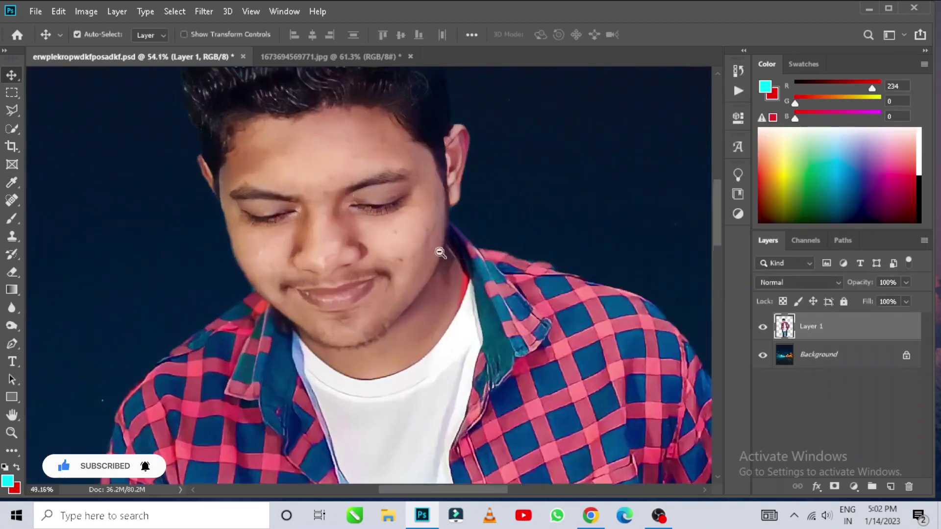
scroll(640, 301, "down", 14)
left_click(789, 352)
left_click(203, 11)
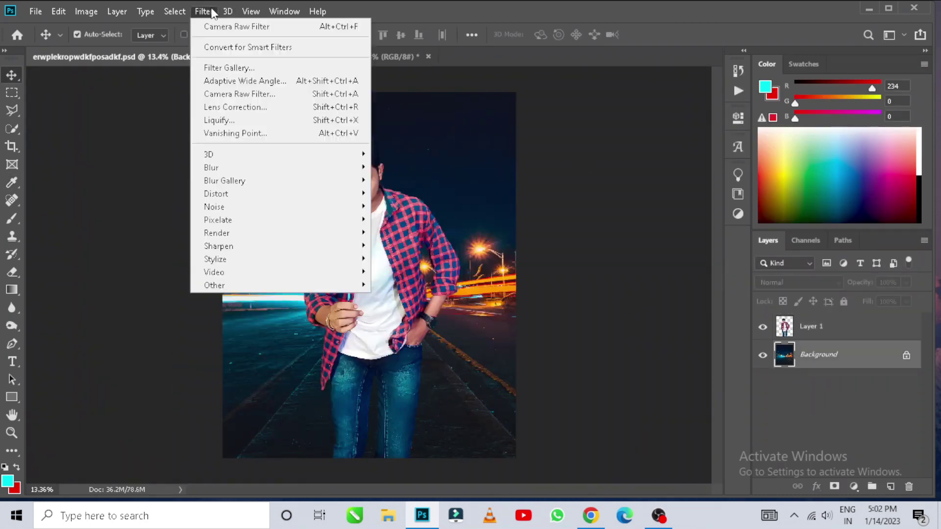
mouse_move(268, 171)
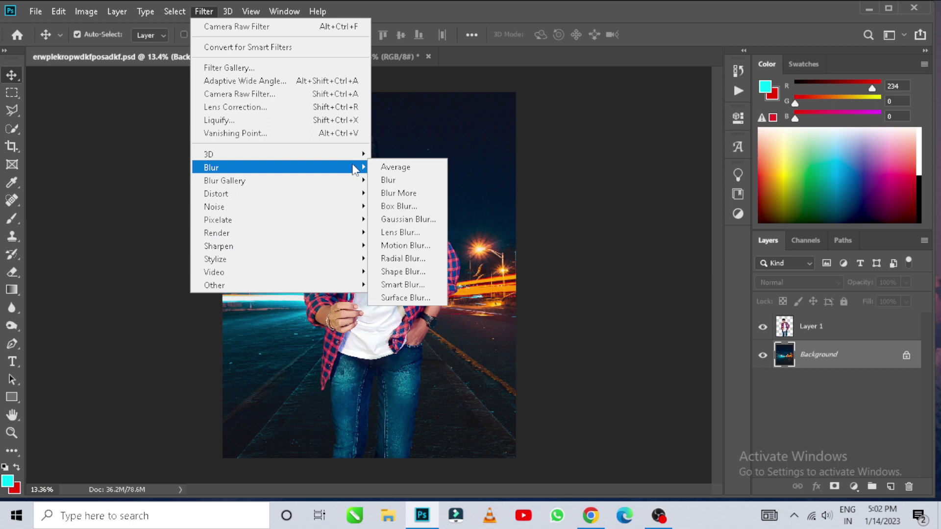
left_click(396, 259)
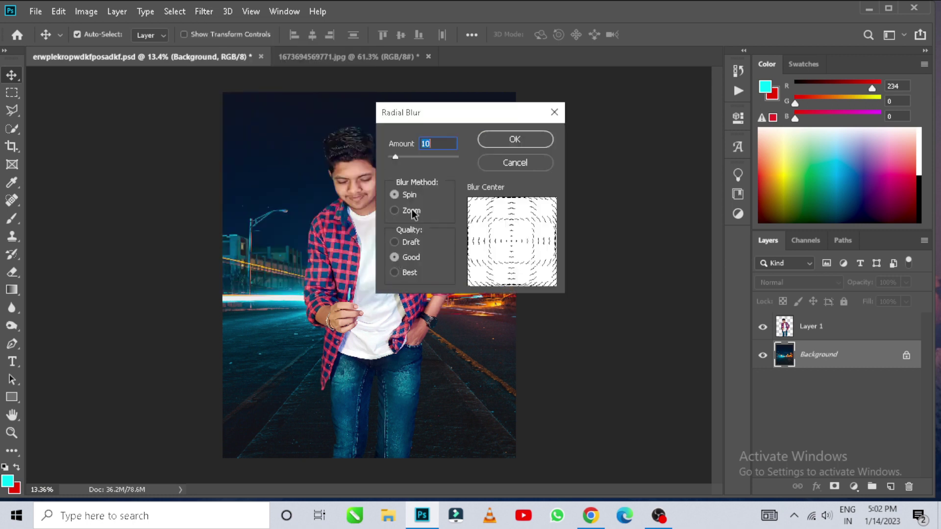
type("3")
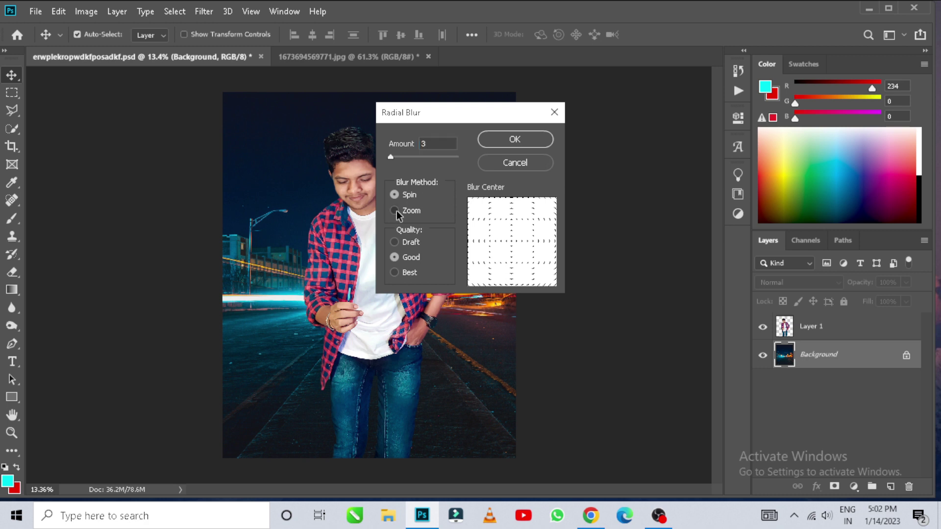
left_click(521, 140)
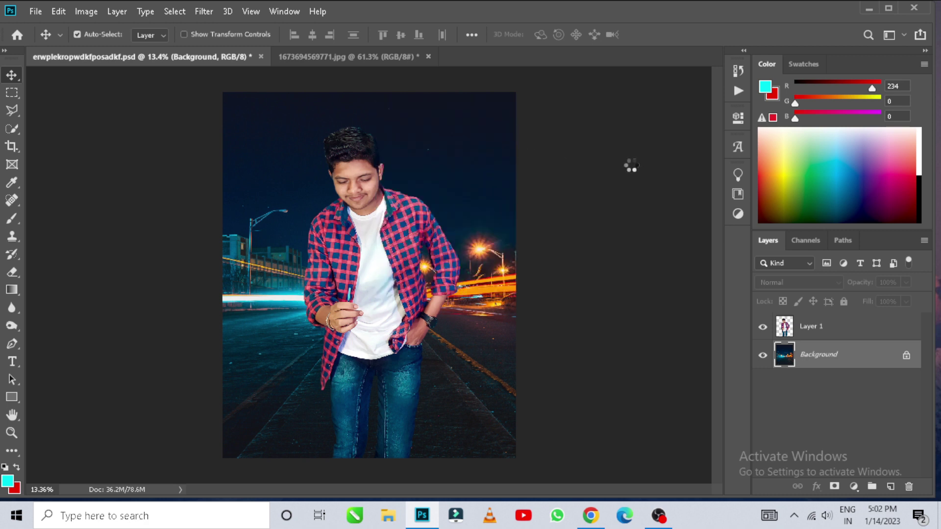
Step: Apply a slight Gaussian Blur to the Background layer behind the man
left_click_drag(511, 195, 444, 313)
left_click(462, 291, "alt")
scroll(342, 212, "up", 1)
scroll(350, 217, "down", 2)
scroll(370, 330, "up", 2)
left_click(227, 12)
mouse_move(201, 14)
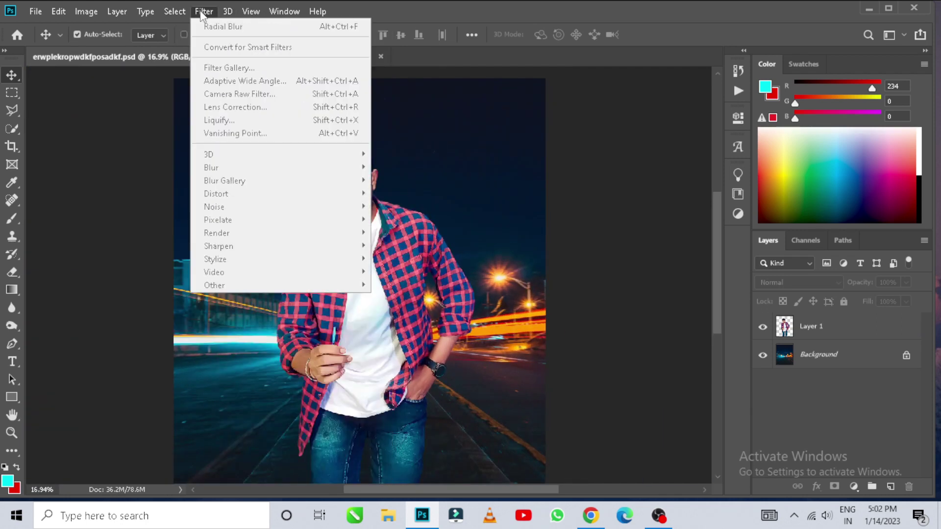
left_click(793, 354)
left_click(794, 355)
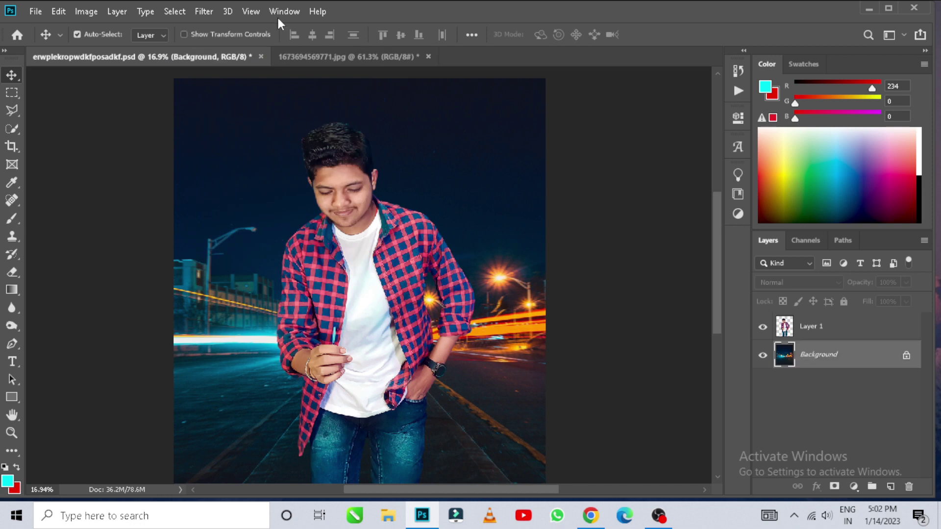
left_click(228, 11)
mouse_move(204, 11)
mouse_move(260, 168)
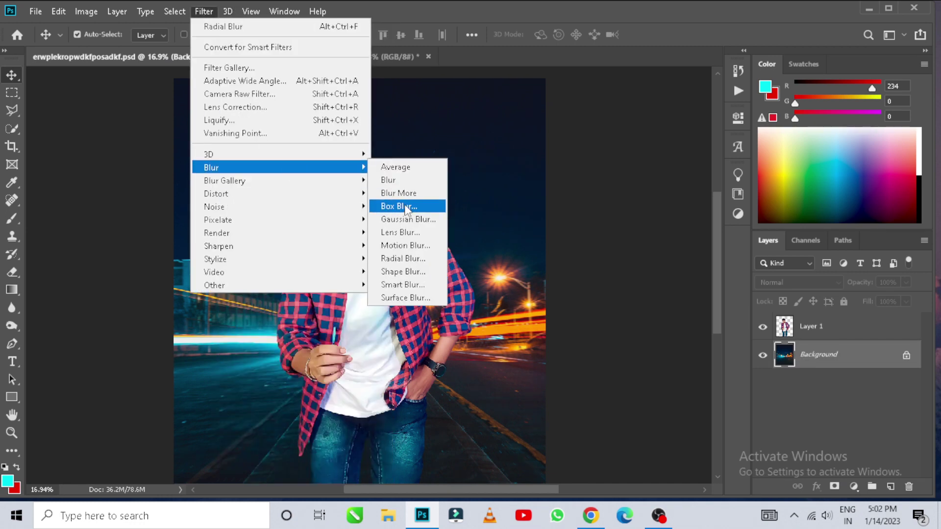
left_click(398, 220)
left_click_drag(624, 326, 629, 326)
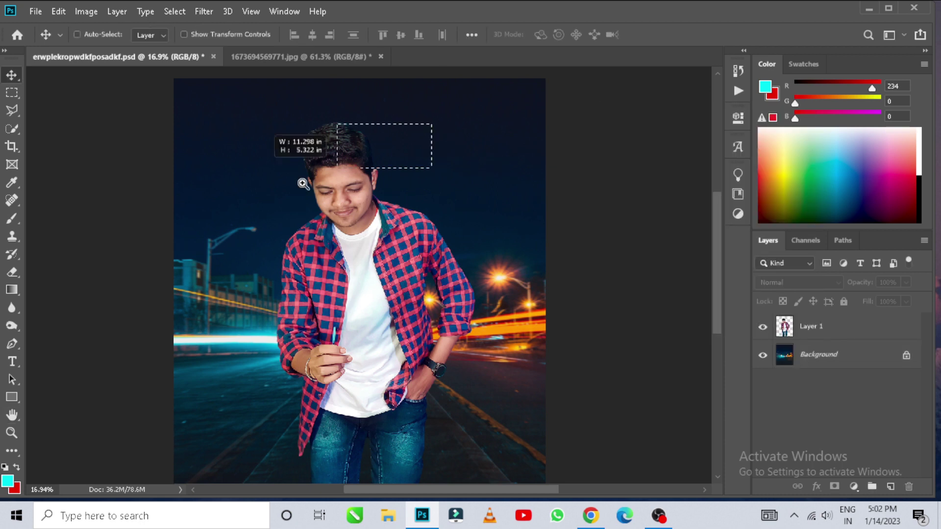
Step: Open Layer 1 in the Camera Raw filter and set Exposure +0.05, Contrast +1, Highlights -2, Shadows -4, Whites -7 and Blacks -1
left_click_drag(315, 122, 430, 164)
left_click_drag(507, 120, 367, 314)
left_click(821, 326)
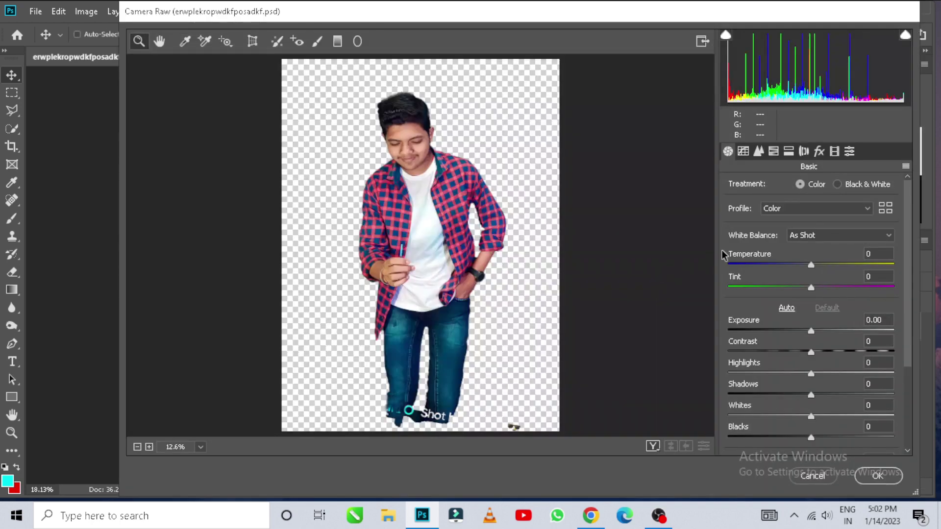
left_click_drag(406, 125, 538, 288)
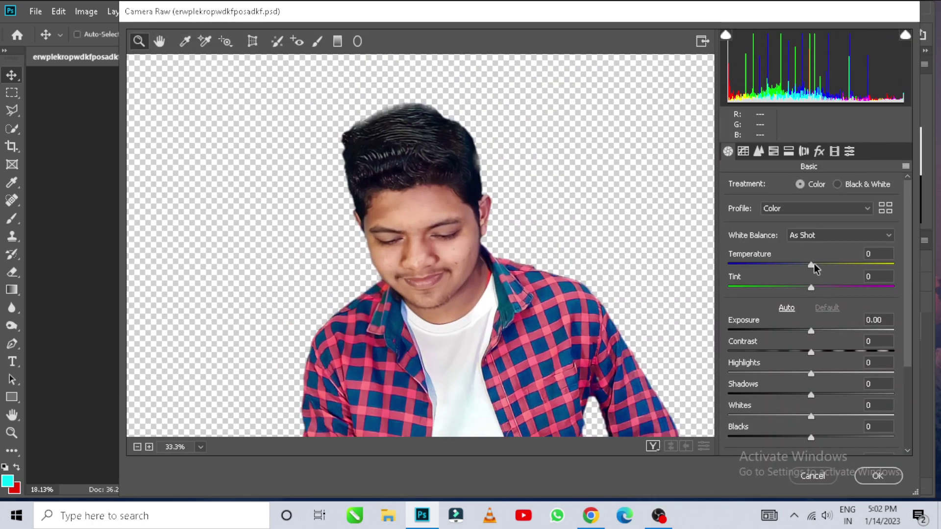
left_click(812, 331)
left_click(811, 353)
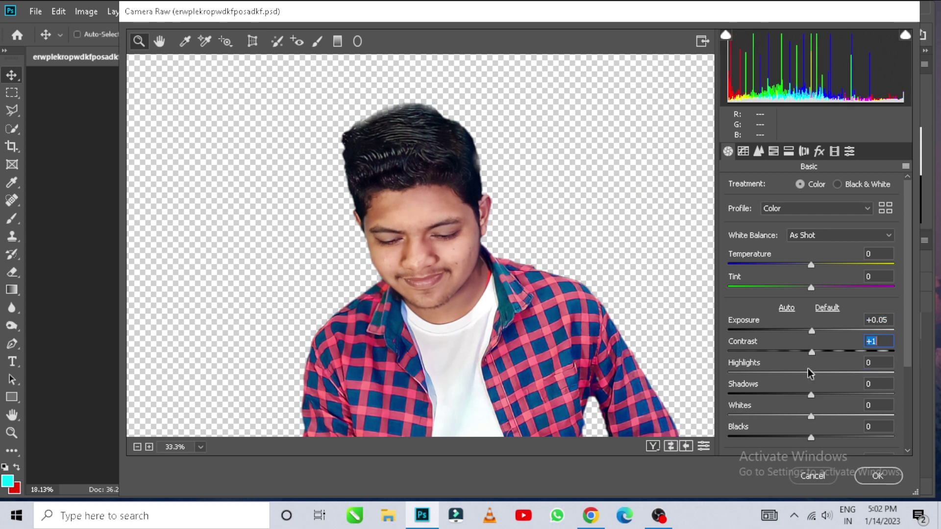
left_click_drag(814, 380, 805, 417)
left_click(811, 436)
Step: Set the man's Vibrance to +2 and Temperature to -1, and apply the Camera Raw filter
scroll(818, 416, "down", 2)
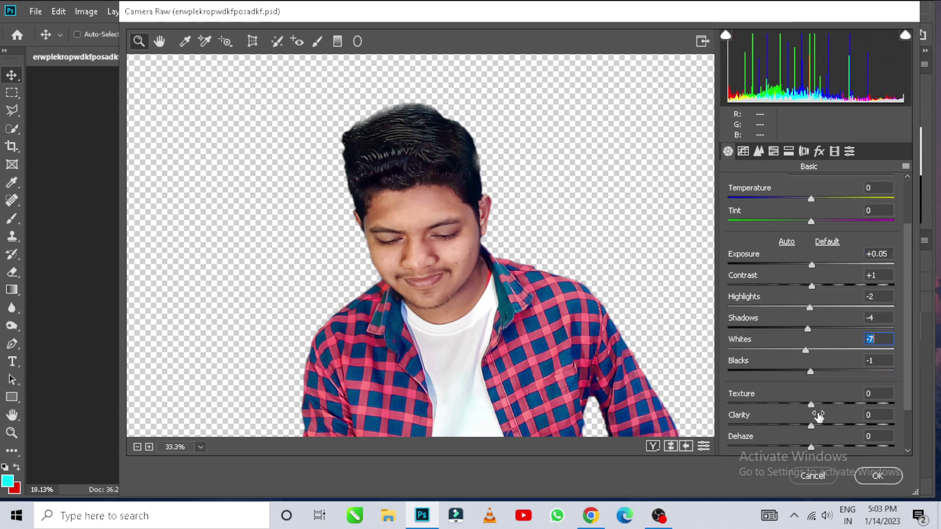
scroll(813, 409, "down", 1)
left_click(813, 420)
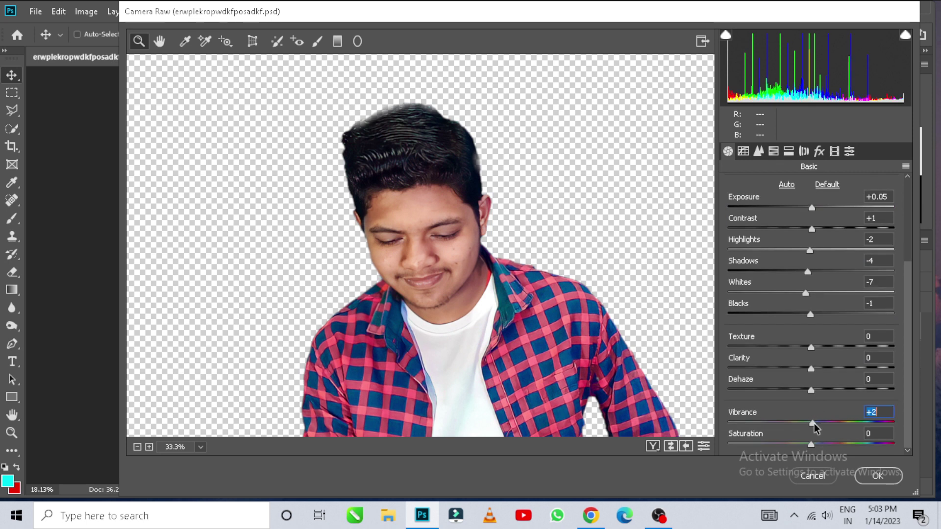
scroll(816, 425, "up", 3)
left_click_drag(811, 265, 809, 269)
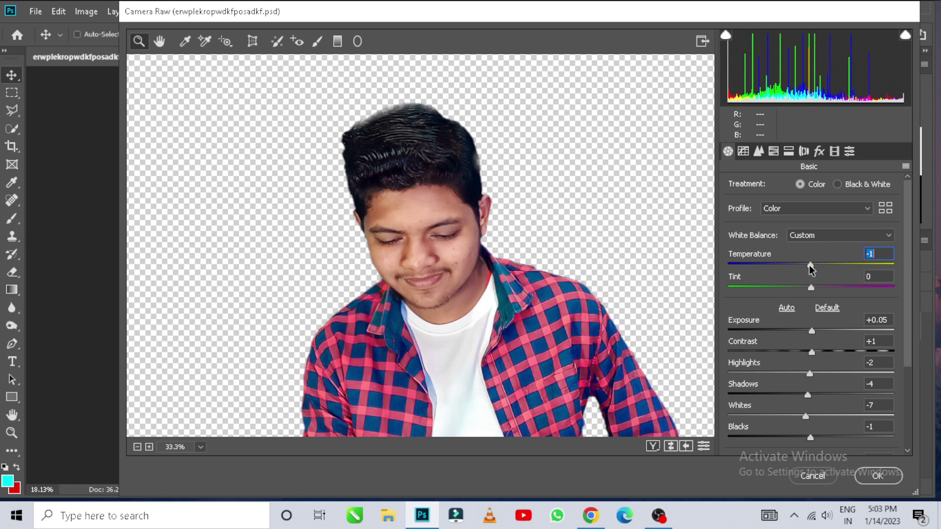
left_click(874, 476)
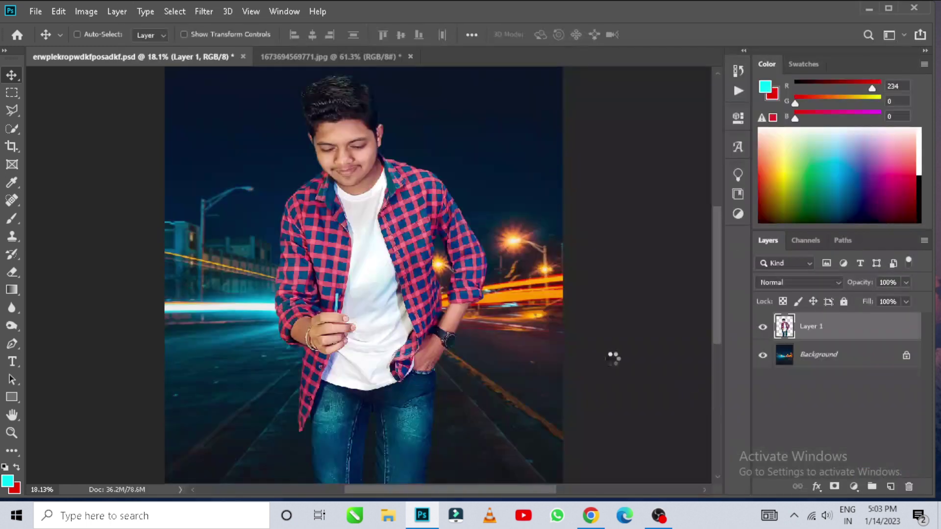
left_click_drag(303, 164, 319, 191)
left_click_drag(449, 241, 441, 291)
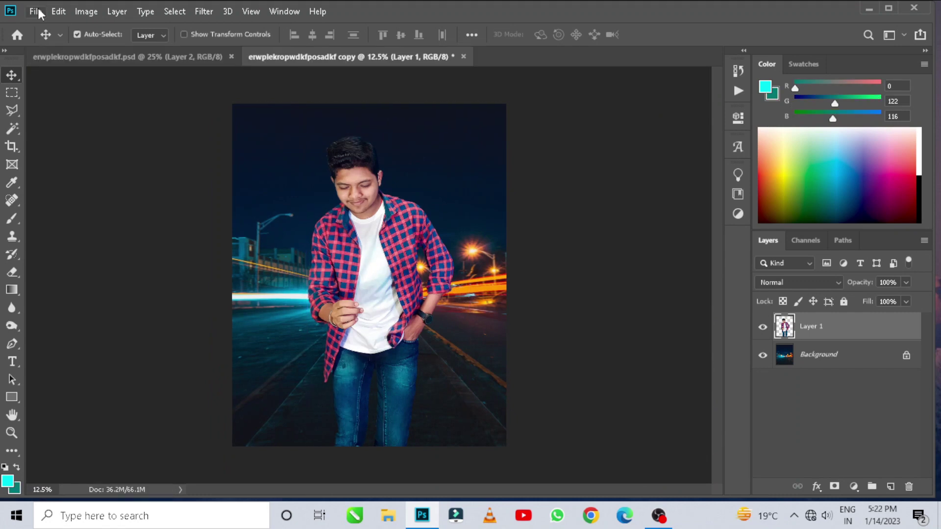
Step: Open the rose image ert.jpg and copy it into the street composite over the man's raised hand
left_click(42, 15)
left_click(49, 43)
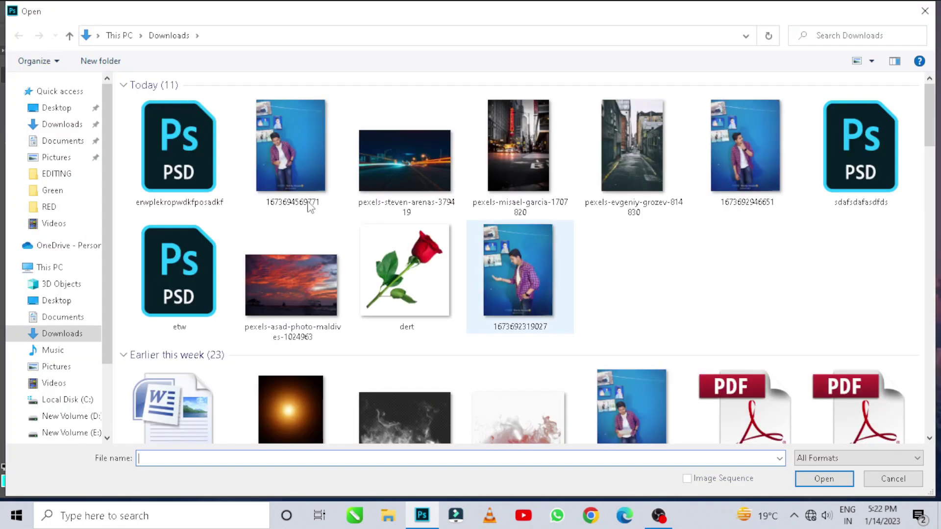
left_click(401, 126)
double_click(402, 127)
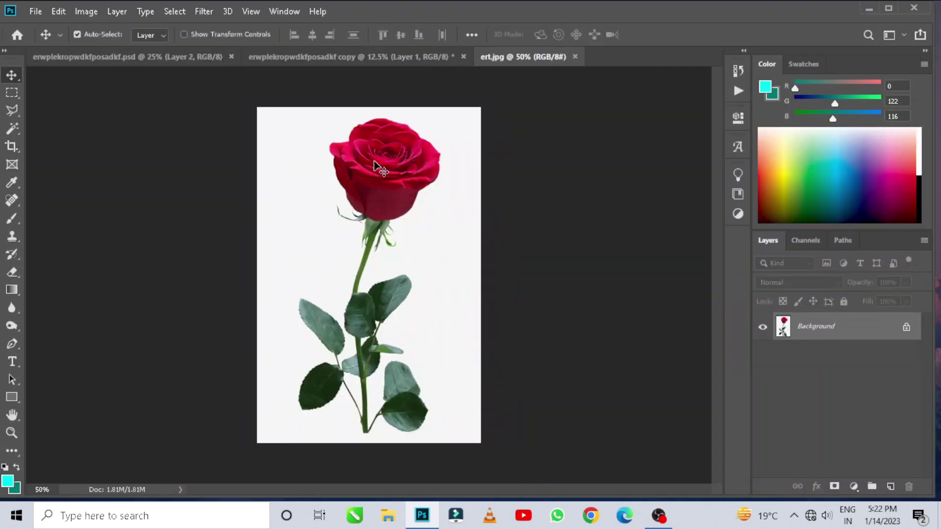
left_click(288, 56)
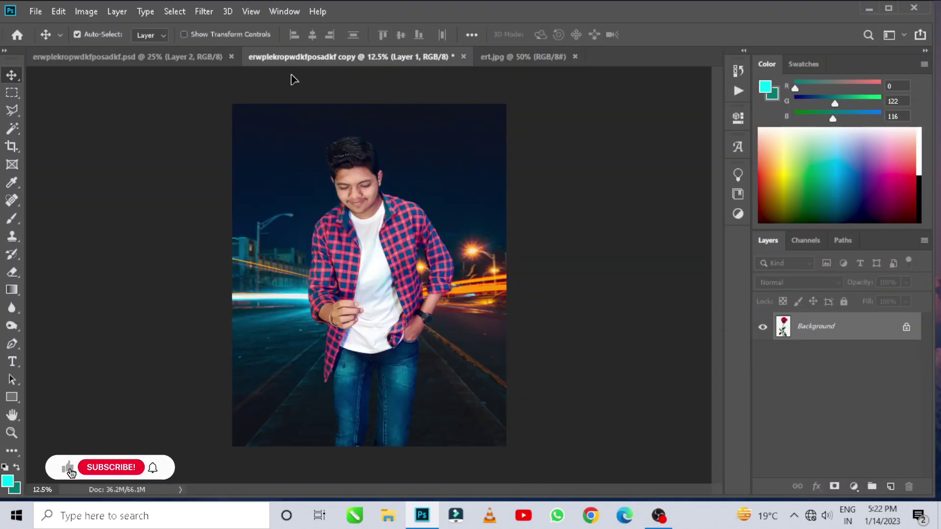
left_click_drag(349, 315, 349, 313)
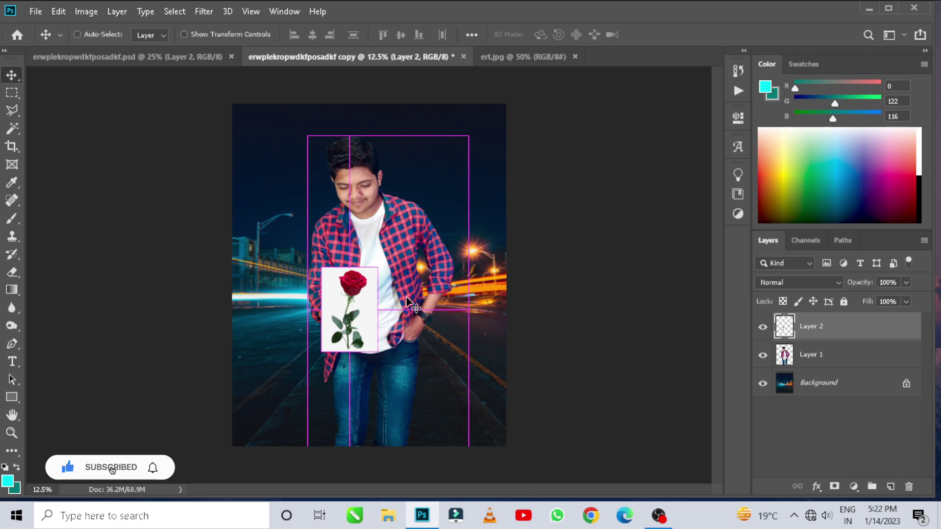
Step: Scale the rose image to about 70% and place it over the man's raised hand
key("ctrl+t")
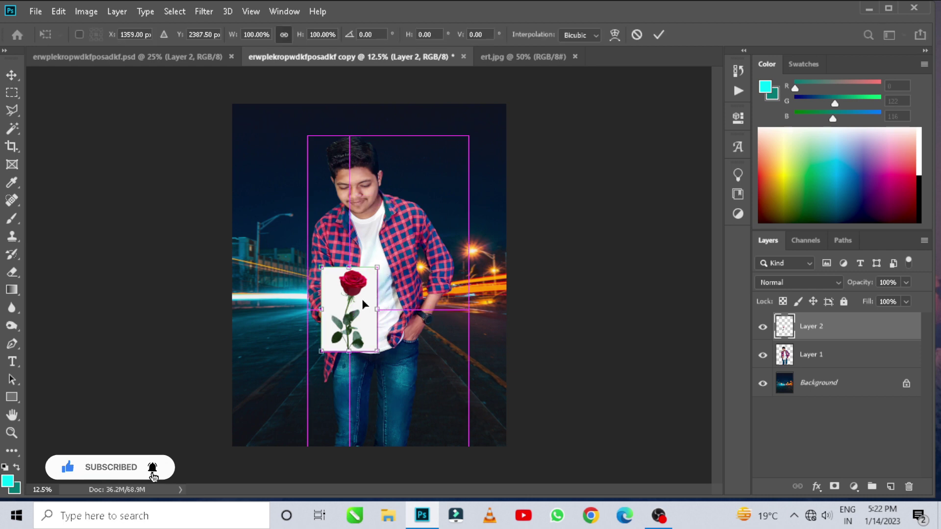
left_click(359, 287, "ctrl")
left_click(358, 286, "ctrl")
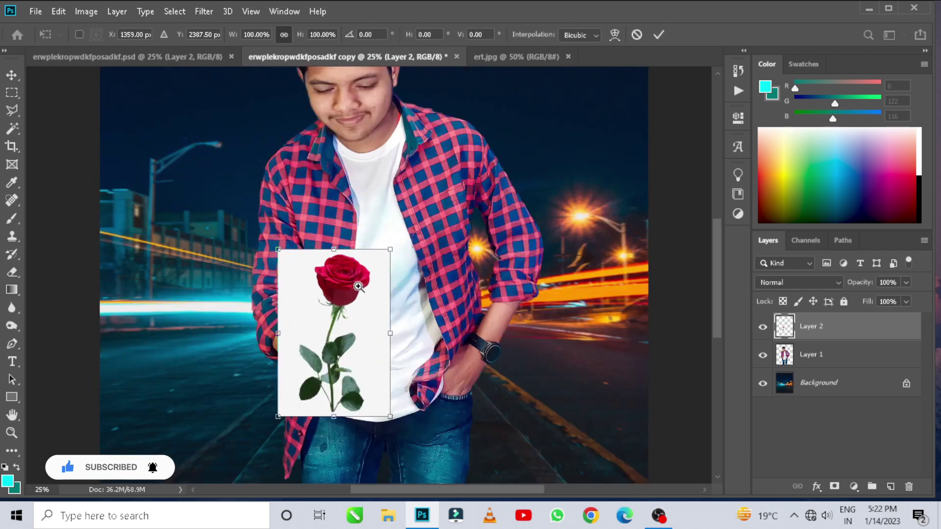
left_click(358, 286, "ctrl")
left_click_drag(408, 235, 363, 302)
left_click_drag(336, 365, 355, 334)
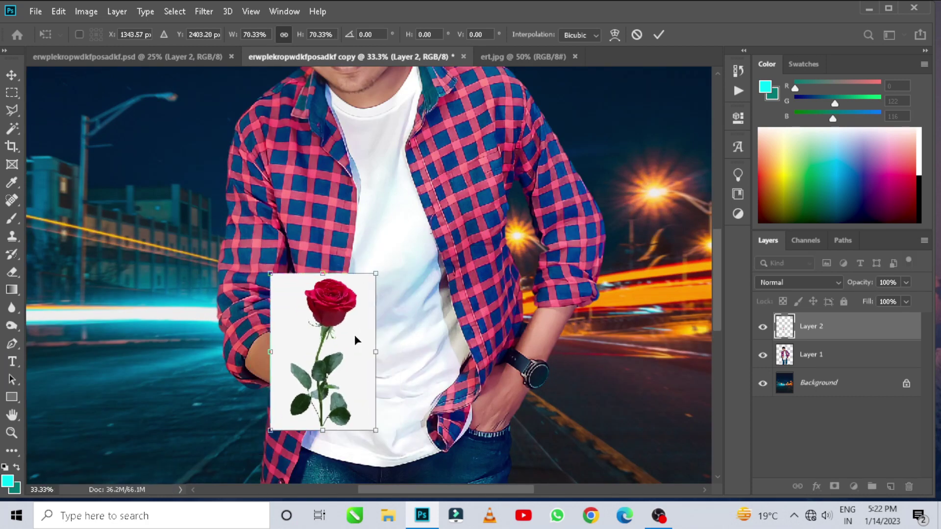
key("Return")
Step: Select the white background around the rose with the Magic Wand at tolerance 32, delete it and deselect
left_click(12, 126)
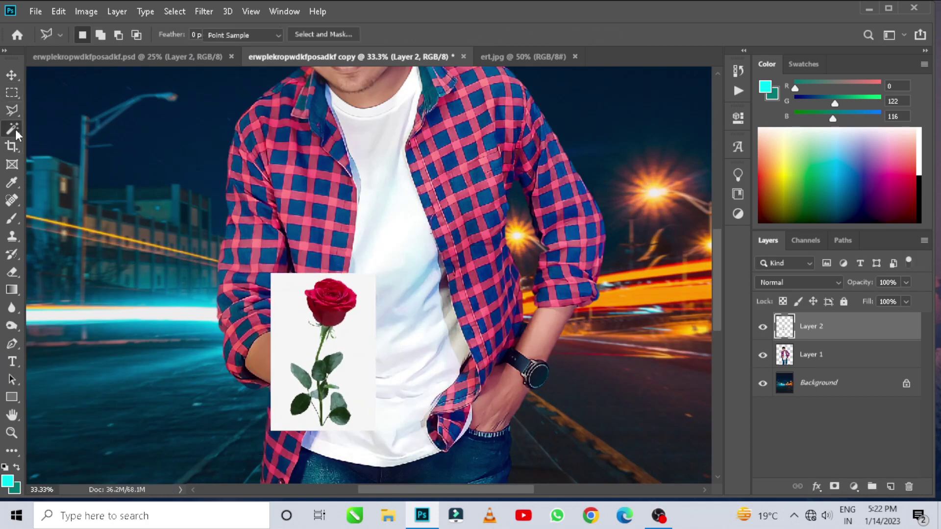
left_click(299, 341)
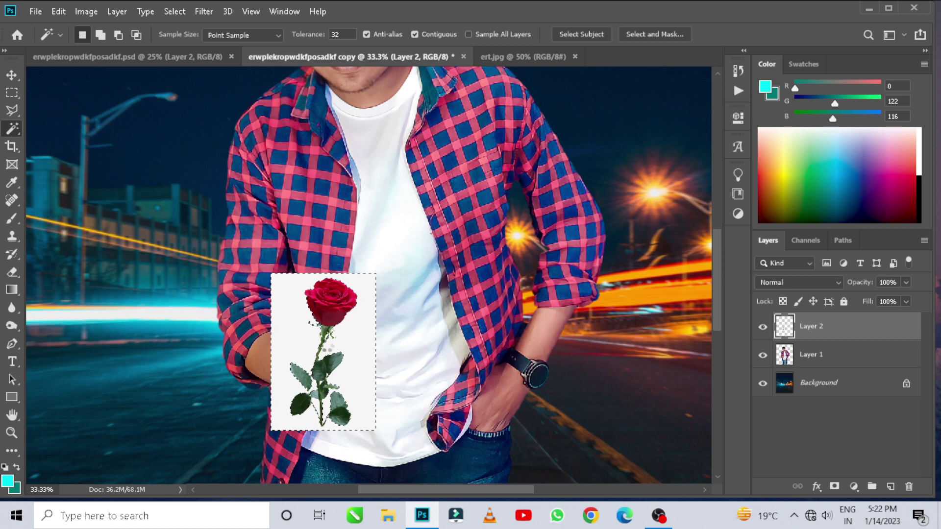
key("Delete")
key("ctrl+d")
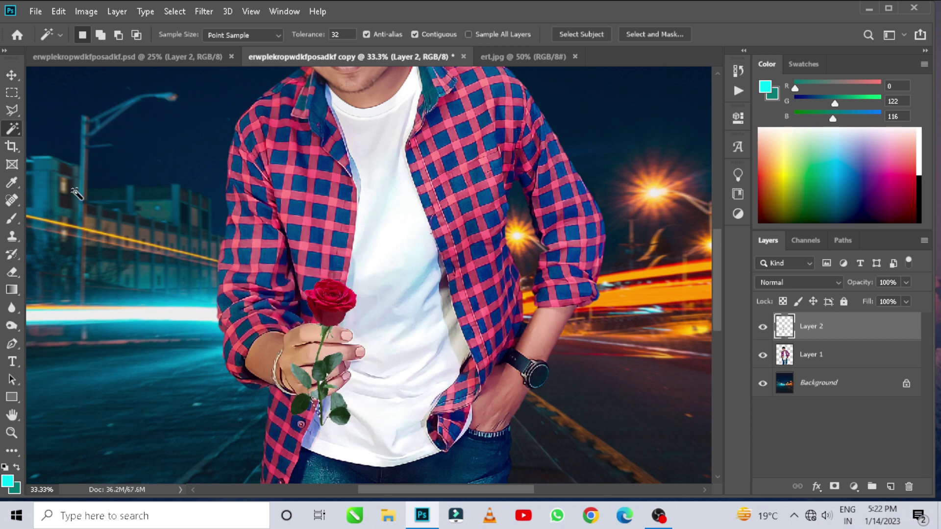
Step: Free-transform the rose to enlarge it slightly and move it up so its stem lies across the man's fingers
left_click(10, 91)
key("ctrl+t")
left_click_drag(358, 278, 362, 269)
left_click_drag(343, 357, 352, 358)
mouse_move(370, 263)
left_mouse_down()
mouse_move(370, 246)
mouse_move(368, 267)
left_mouse_up()
key("Return")
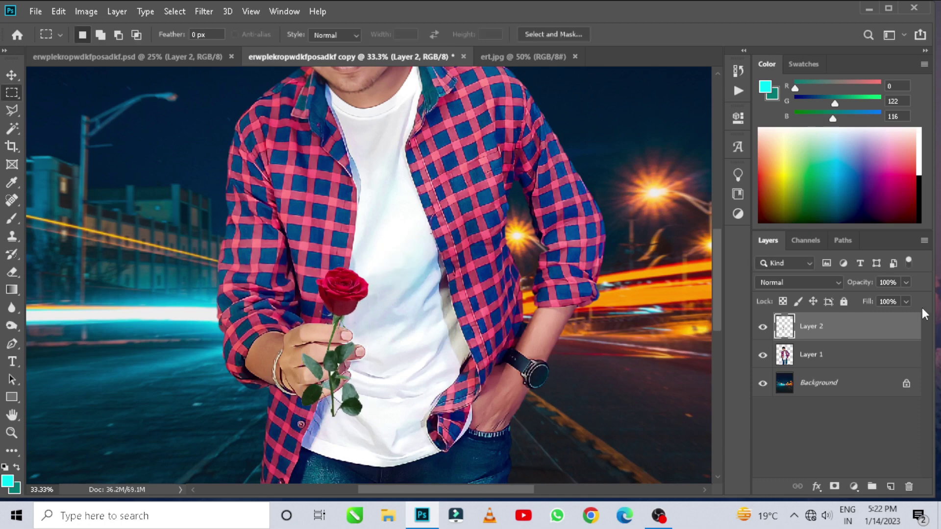
Step: Lower the rose layer's opacity to 41% and erase the stem and leaves covering the man's fingers with the Eraser
left_click(905, 282)
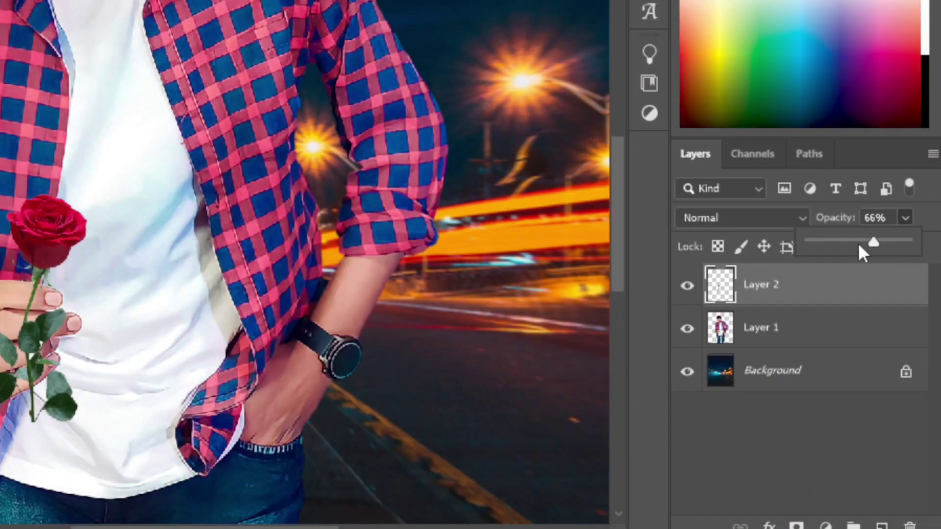
left_click_drag(859, 245, 848, 247)
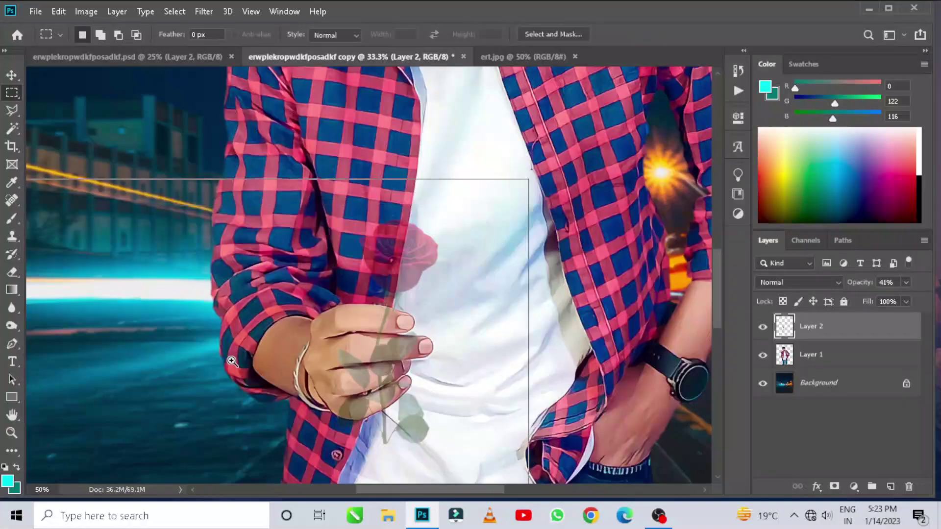
left_click(231, 361, "ctrl")
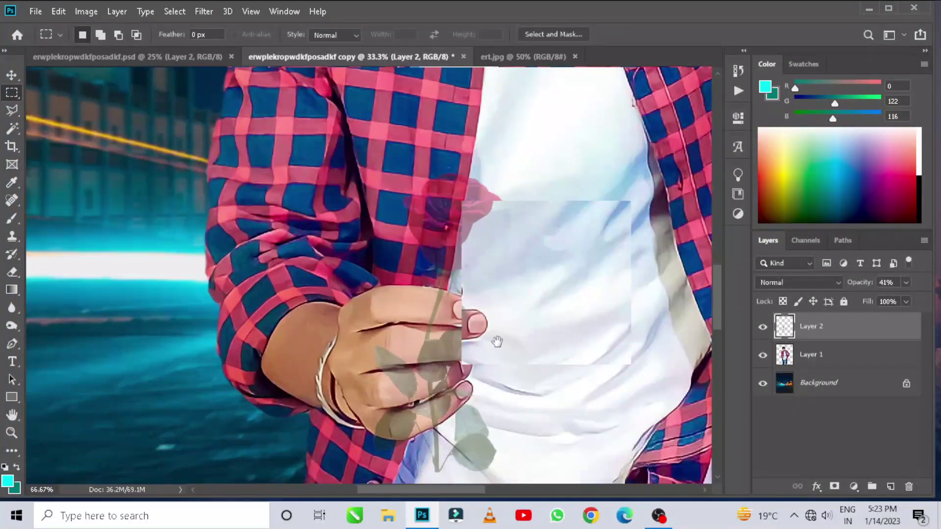
left_click_drag(495, 340, 480, 319)
left_click(12, 272)
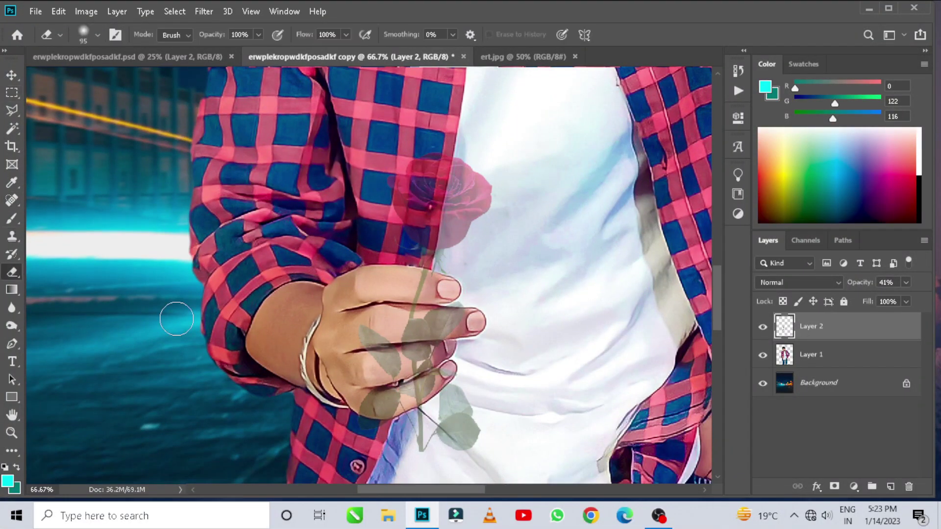
mouse_move(427, 291)
left_mouse_down()
mouse_move(431, 347)
mouse_move(380, 356)
mouse_move(363, 410)
mouse_move(427, 371)
mouse_move(382, 407)
mouse_move(453, 387)
mouse_move(475, 471)
left_mouse_up()
Step: Restore the rose layer's opacity to 100% and check the whole composite
key("ctrl+0")
left_click(906, 283)
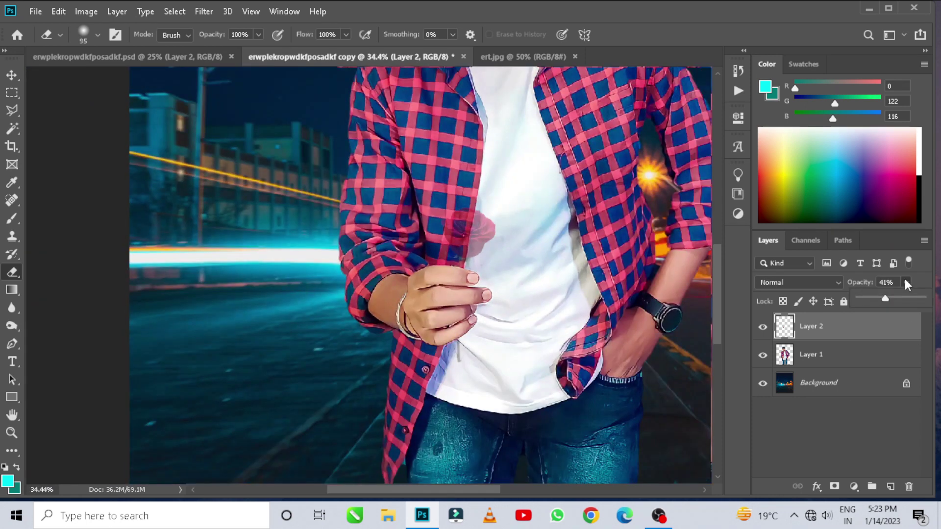
left_click_drag(900, 300, 925, 298)
key("ctrl+minus")
key("ctrl+minus")
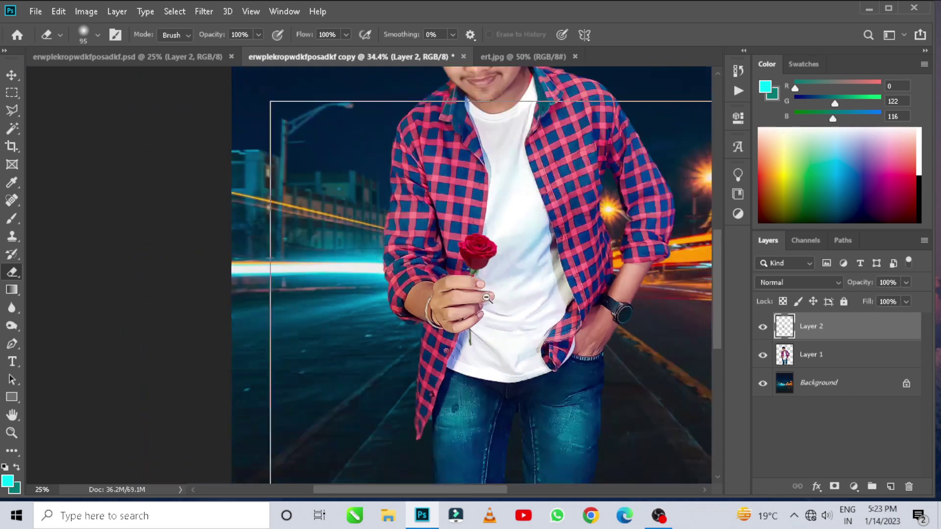
left_click(890, 9)
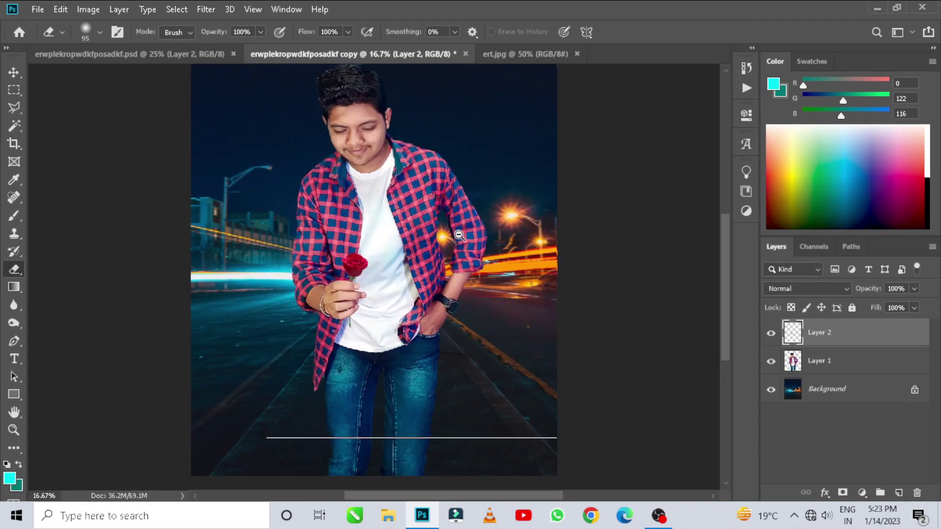
left_click(460, 236, "alt")
left_click_drag(426, 240, 413, 262)
scroll(413, 262, "down", 7)
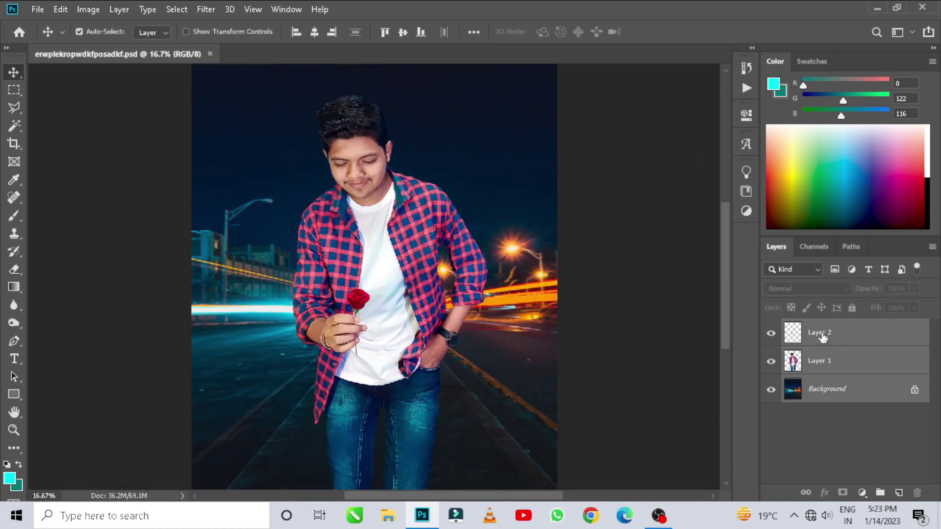
Step: Merge the rose, man and background layers into a single layer
right_click(822, 337)
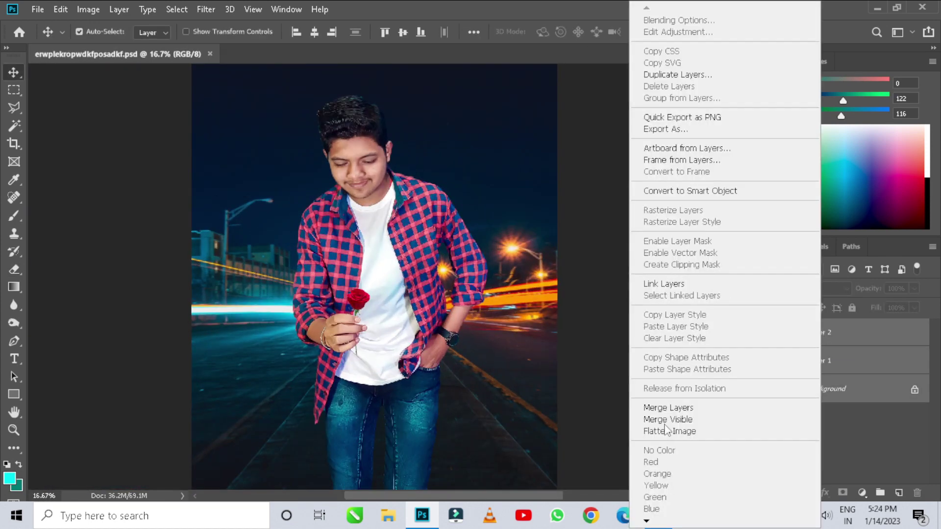
left_click(671, 410)
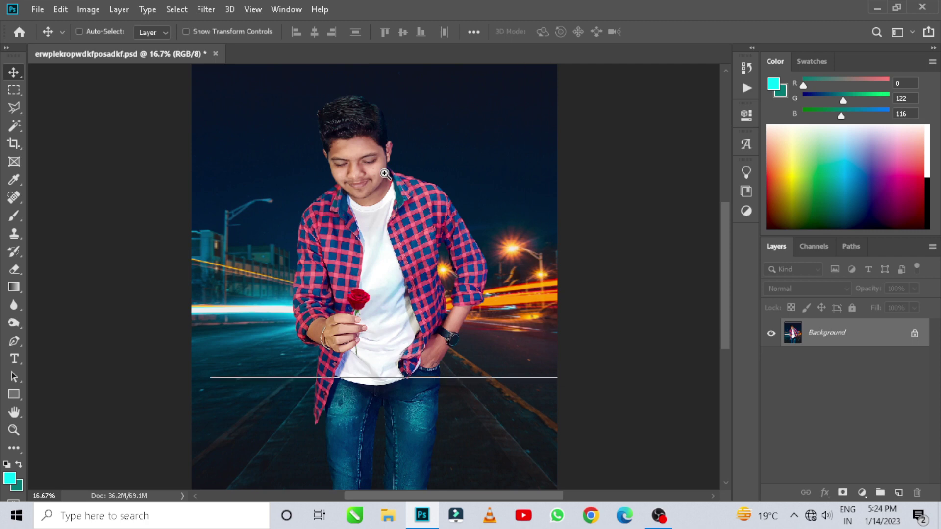
left_click(385, 174, "ctrl")
Step: Open the Camera Raw filter and set Exposure +0.05, Contrast +6, Highlights +2, Shadows -6 and Whites -7
key("ctrl+shift+a")
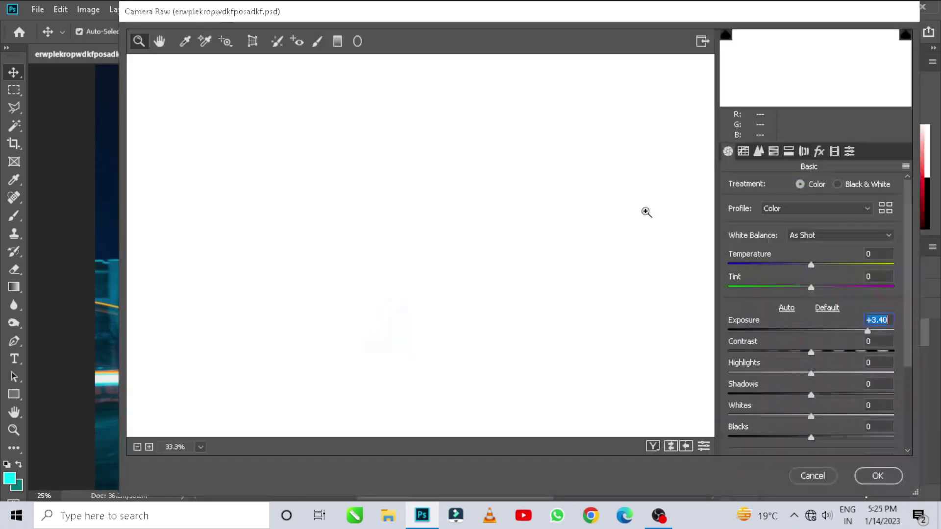
mouse_move(658, 515)
left_click(537, 291)
left_click(538, 291, "alt")
left_click_drag(886, 318, 803, 384)
type("0")
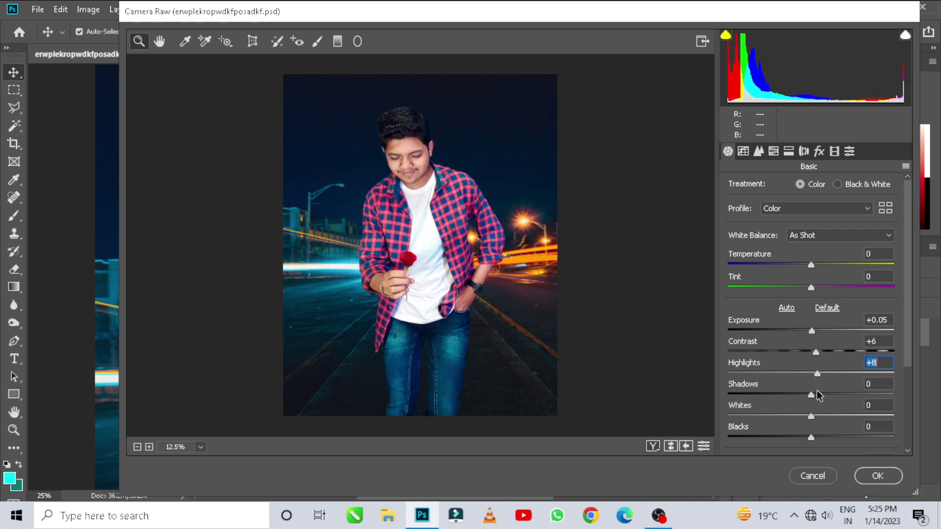
left_click_drag(813, 399, 802, 422)
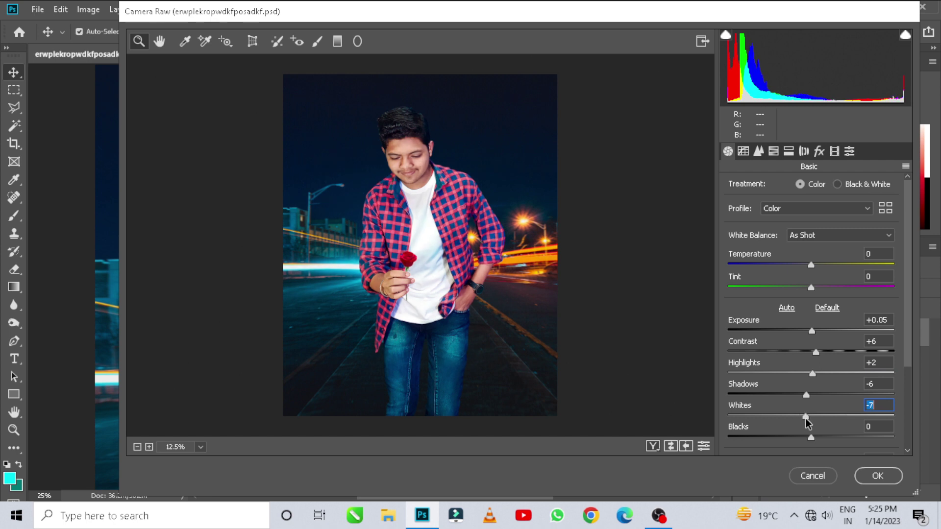
Step: Set Exposure to +0.15, Blacks to -13, Texture to +6 and Vibrance to +3
left_click_drag(813, 333, 815, 337)
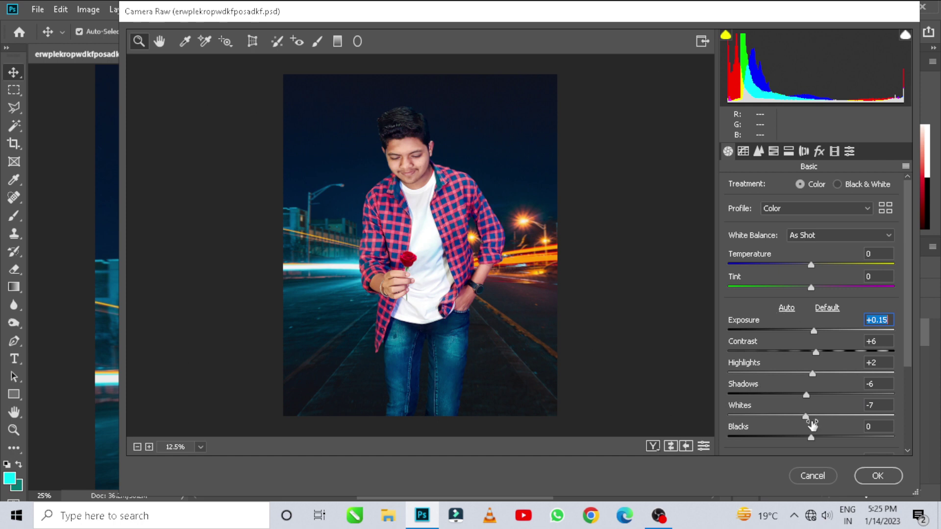
left_click_drag(811, 439, 800, 443)
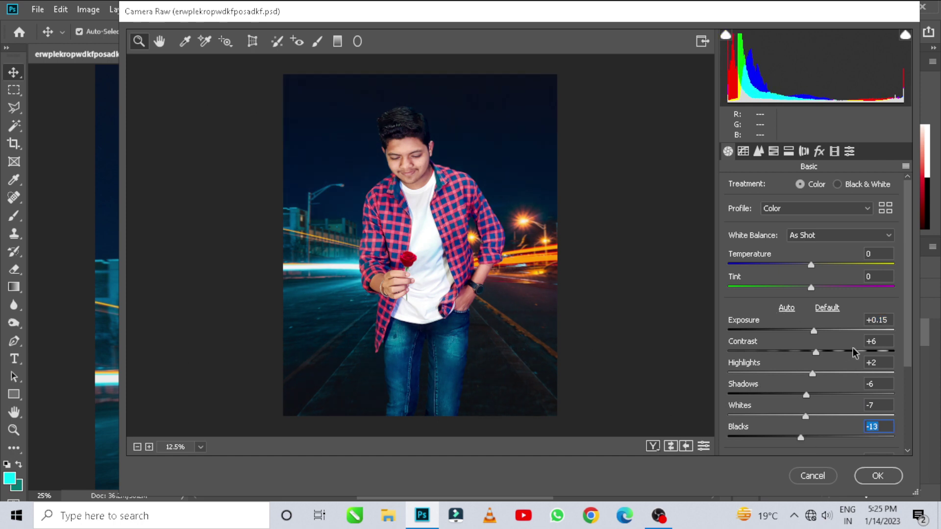
scroll(855, 347, "down", 3)
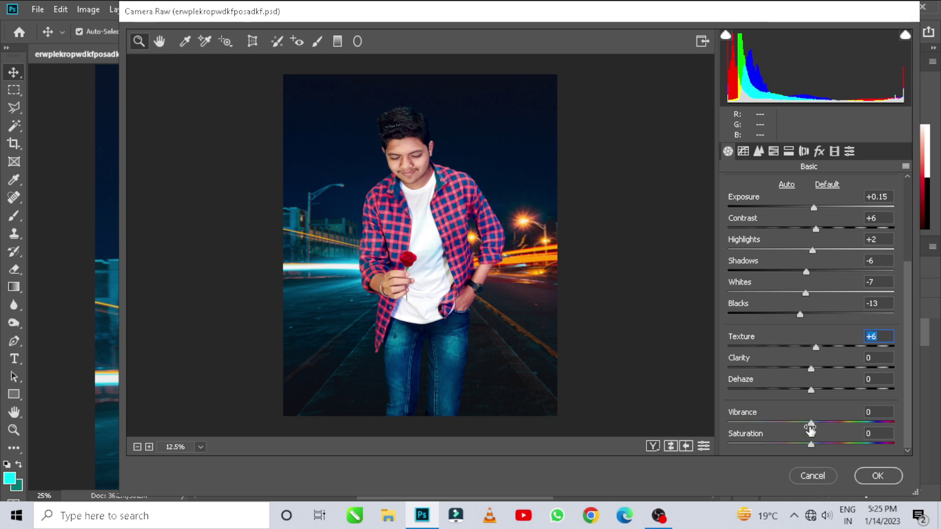
left_click(421, 158)
key("alt")
Step: Adjust the HSL saturation, raising Reds to +6, and set the luminance of Oranges to +6 and Purples to -1
left_click(773, 150)
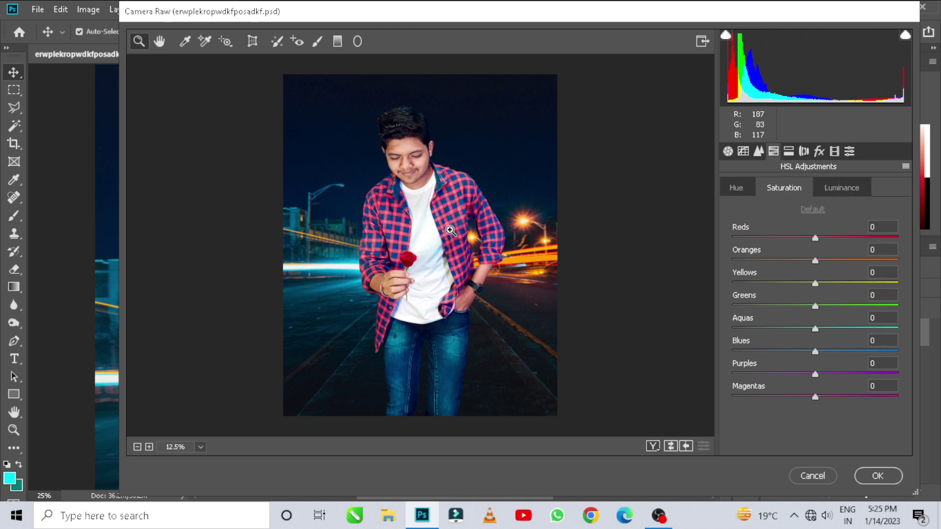
left_click(411, 226)
left_click(412, 226, "alt")
left_click(459, 201)
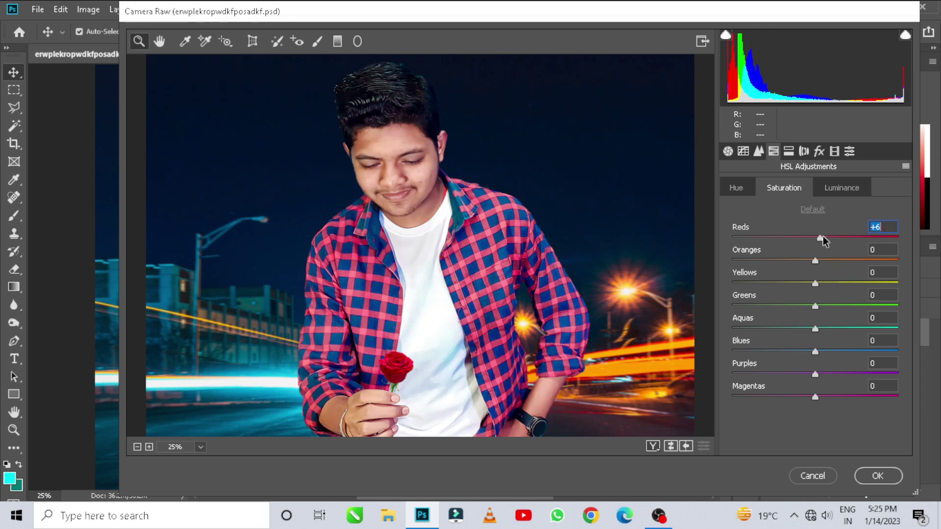
left_click_drag(831, 248, 818, 302)
left_click_drag(821, 358, 844, 405)
left_click(829, 396)
left_click(841, 188)
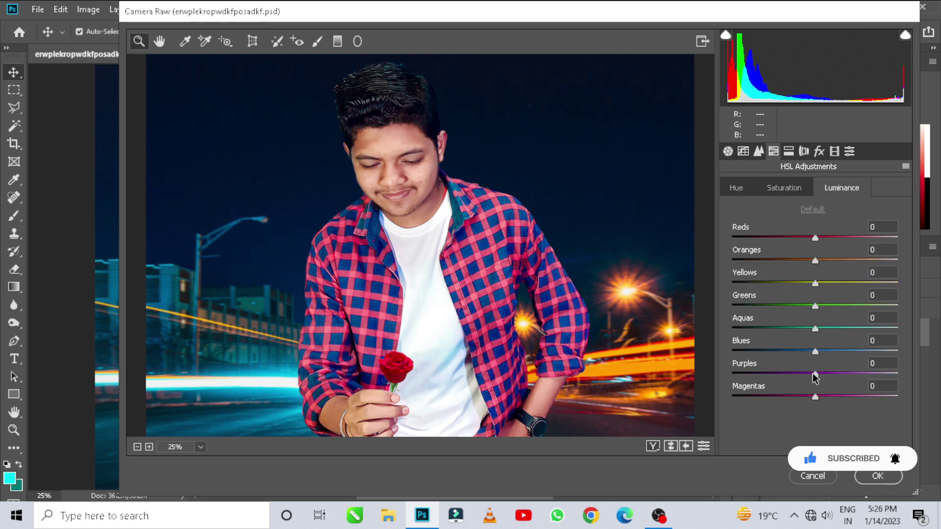
left_click_drag(813, 259, 822, 266)
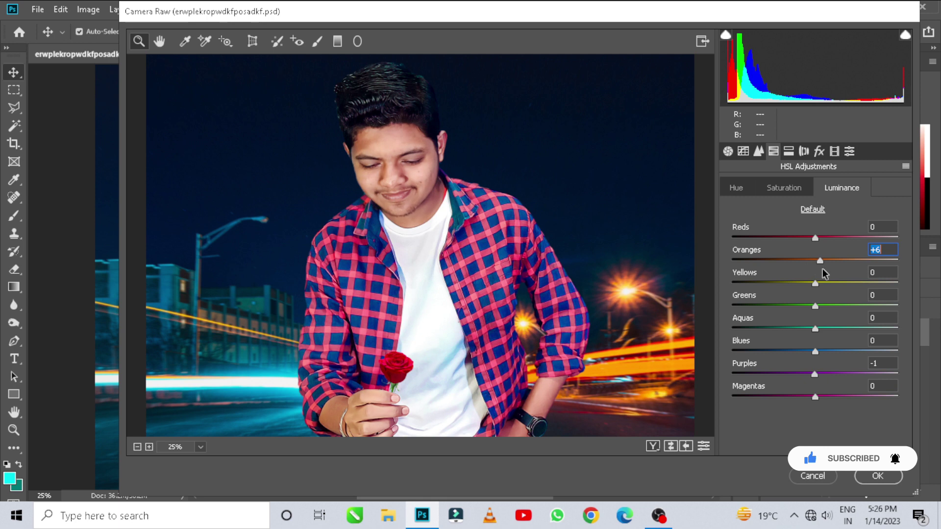
Step: Readjust the basic Exposure, trying -0.10 and settling on 0.00
left_click(727, 151)
left_click_drag(814, 206, 811, 212)
left_click(552, 252, "alt")
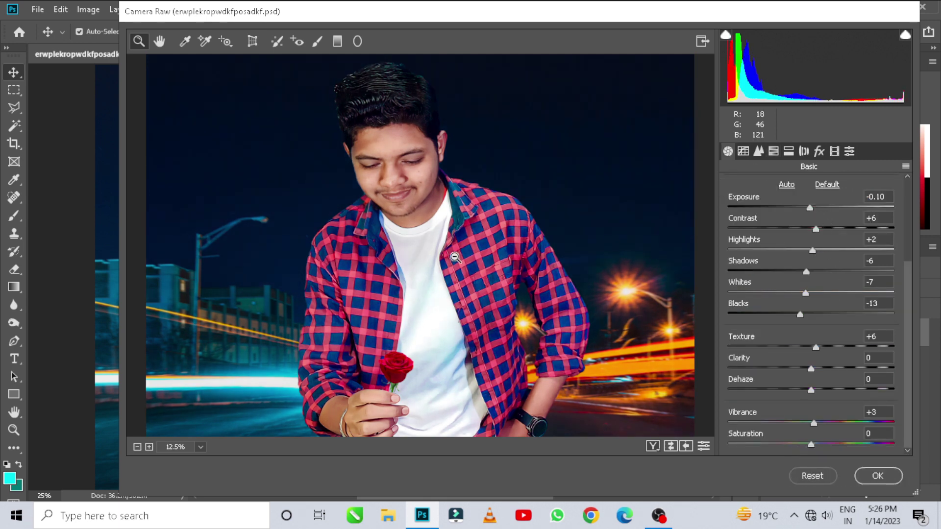
left_click(456, 255)
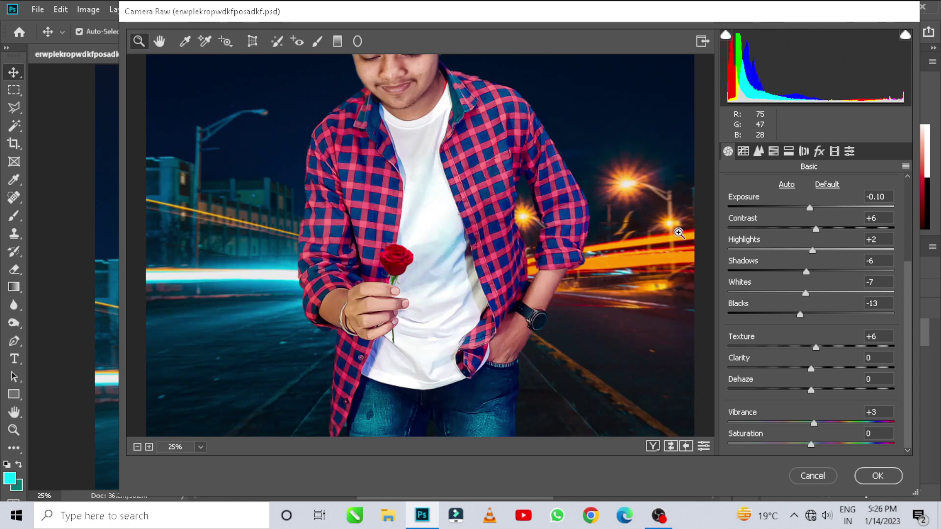
left_click_drag(813, 208, 813, 210)
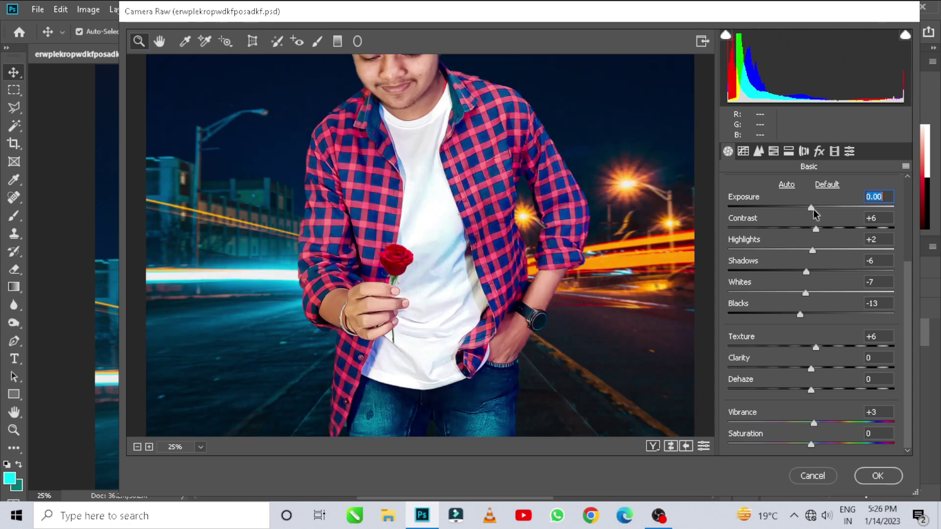
Step: Inspect the graded face, the hand with the rose and the jeans at different magnifications
left_click_drag(530, 213, 541, 285)
left_click(429, 146)
left_click(480, 255, "alt")
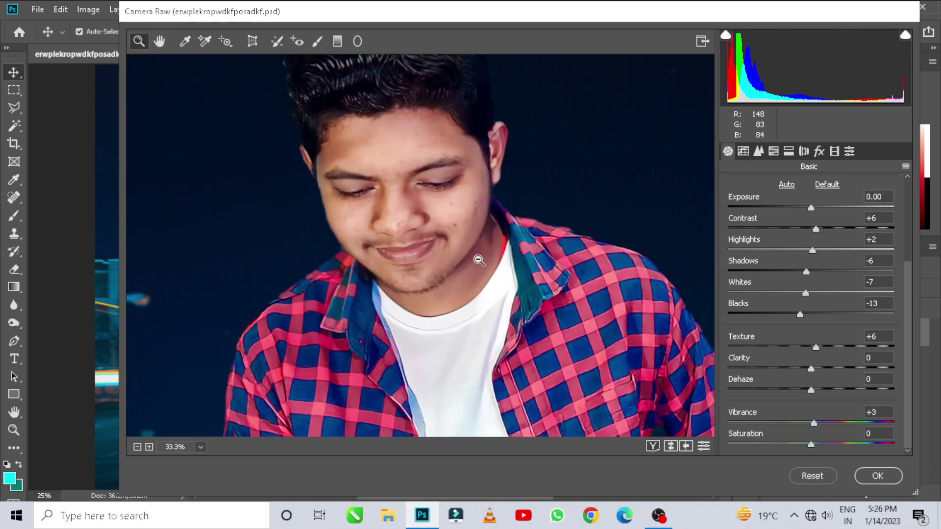
scroll(562, 203, "down", 5)
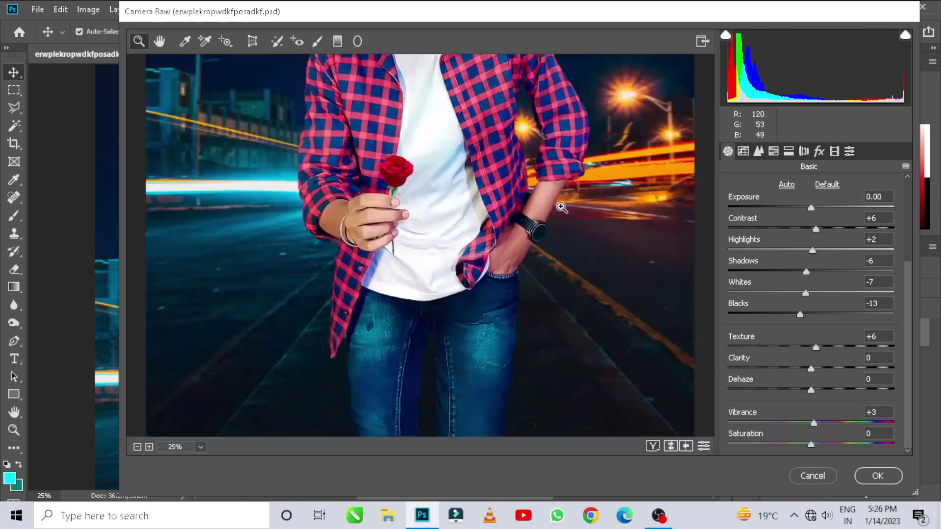
scroll(563, 204, "up", 2)
left_click(564, 204, "alt")
left_click(497, 222)
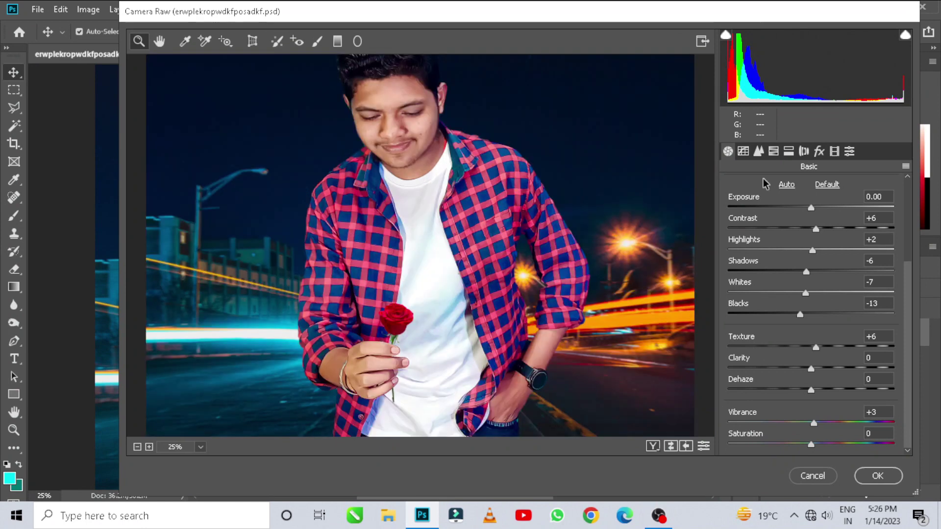
Step: Set the Blues luminance to -7 and the Blues hue to -10 in the HSL adjustments
left_click(774, 151)
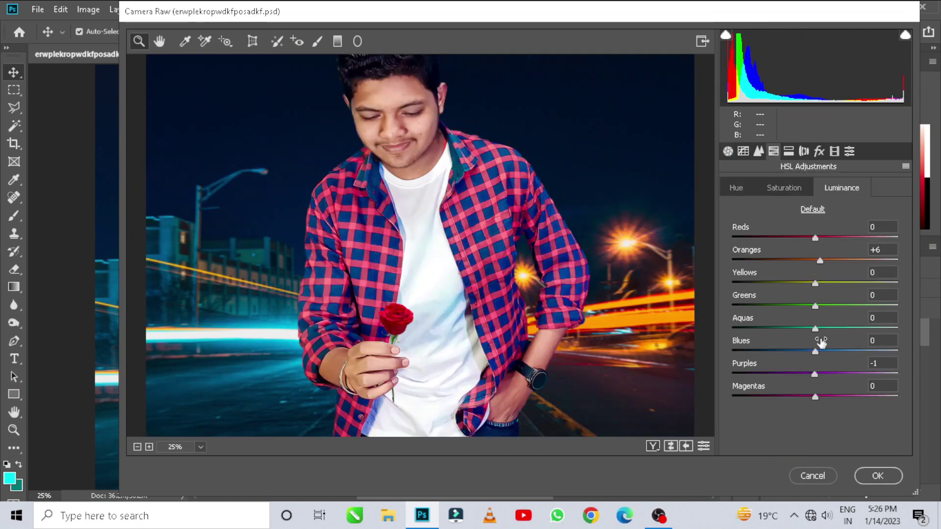
mouse_move(816, 352)
left_mouse_down()
mouse_move(799, 360)
mouse_move(810, 359)
left_mouse_up()
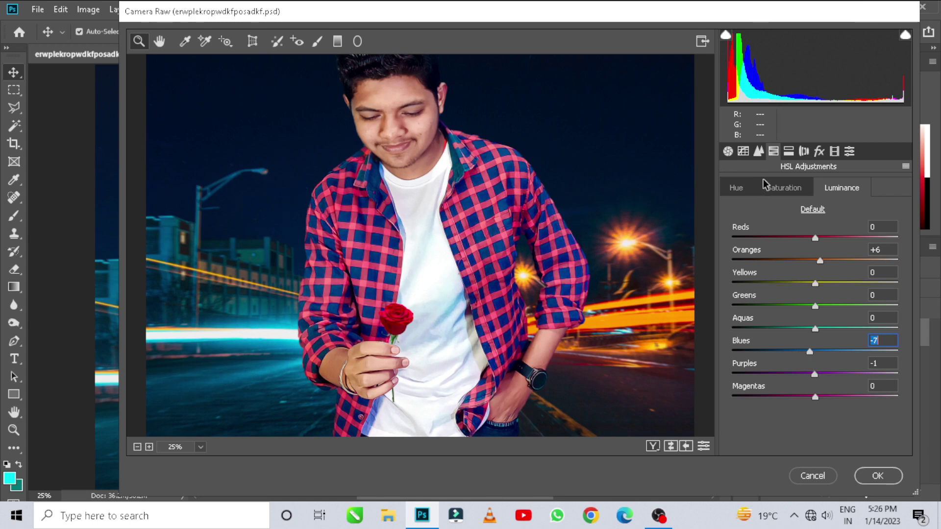
left_click(740, 189)
mouse_move(815, 356)
left_mouse_down()
mouse_move(830, 354)
mouse_move(804, 368)
left_mouse_up()
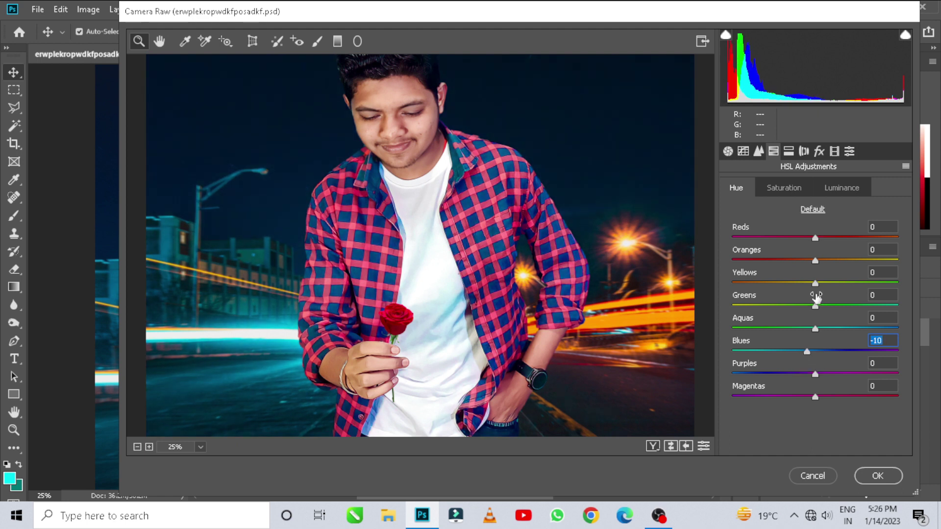
Step: Add the Light sharpening and Medium vignetting presets and apply the Camera Raw filter
left_click(850, 152)
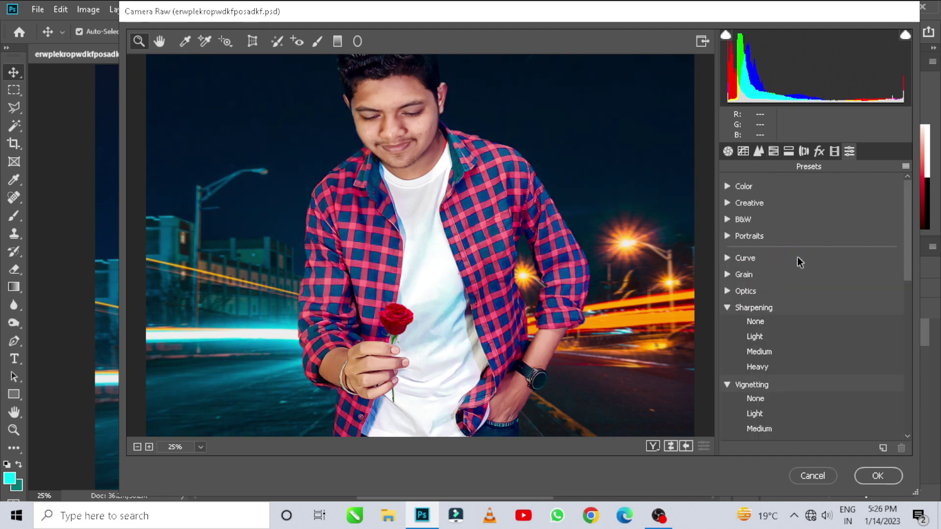
left_click(755, 336)
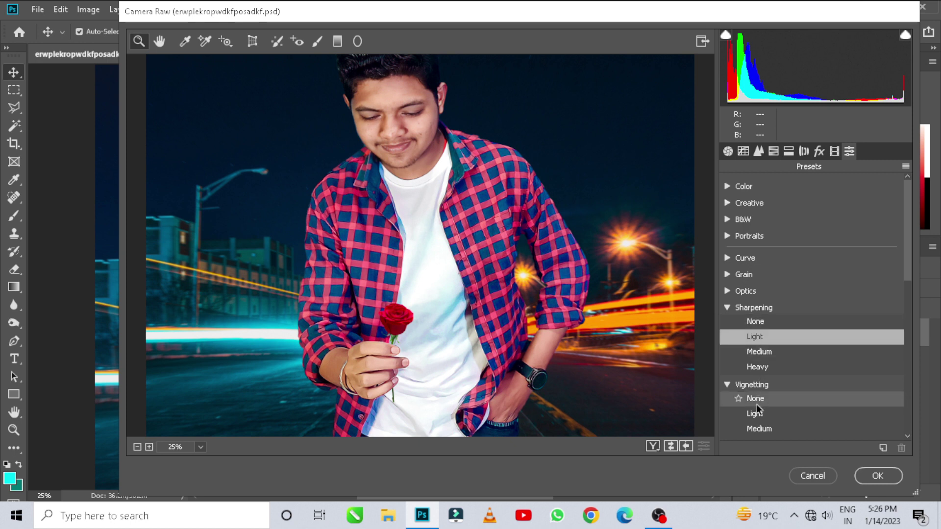
left_click(758, 429)
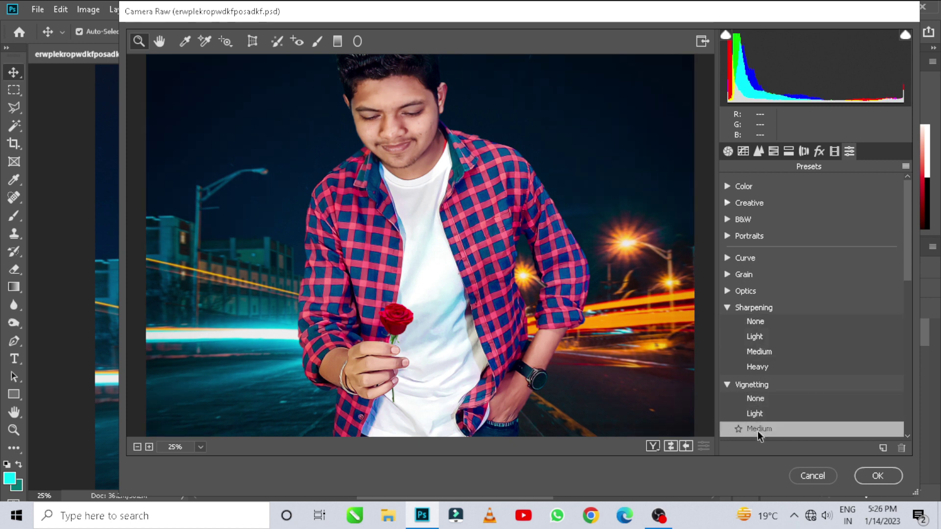
left_click(877, 476)
Step: Darken the light strands across the top of the man's hair with the Burn tool, using Midtones range and 27% exposure
left_click(423, 248, "alt")
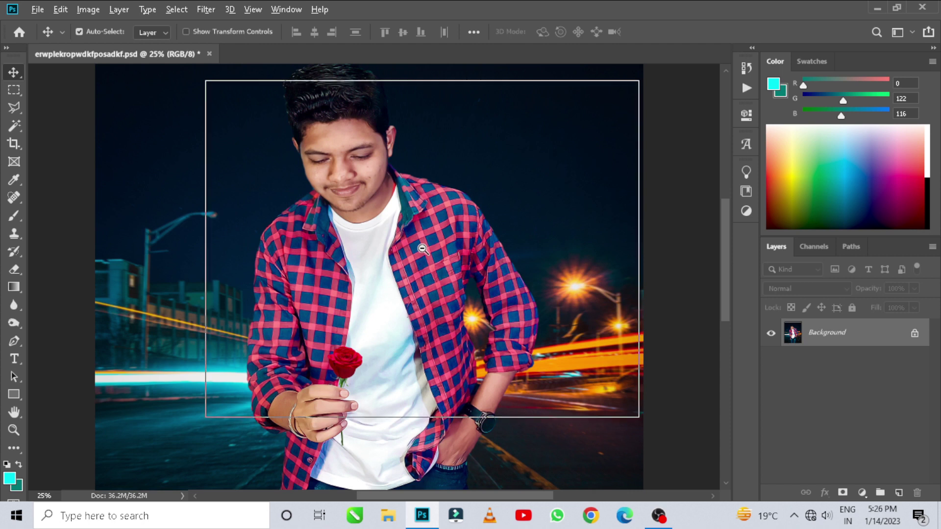
left_click_drag(305, 114, 313, 151)
left_click(15, 322)
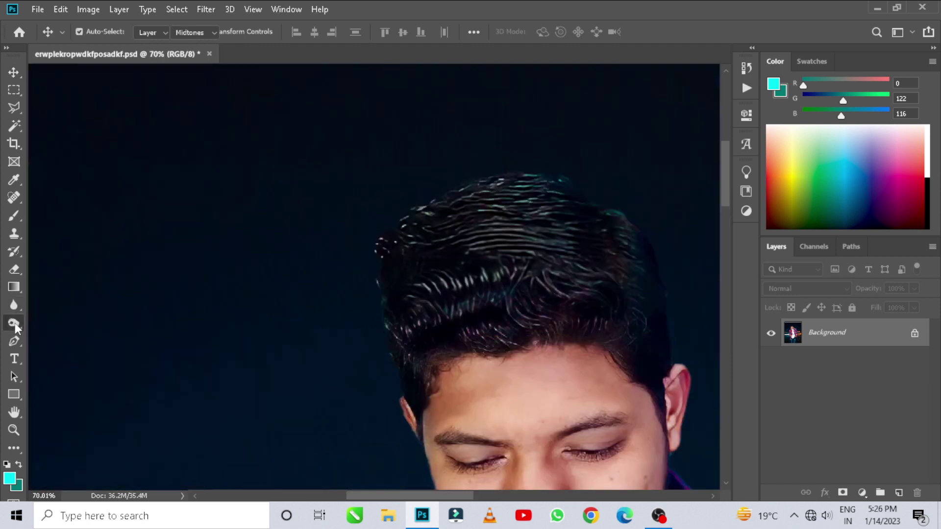
key("ctrl+shift+s")
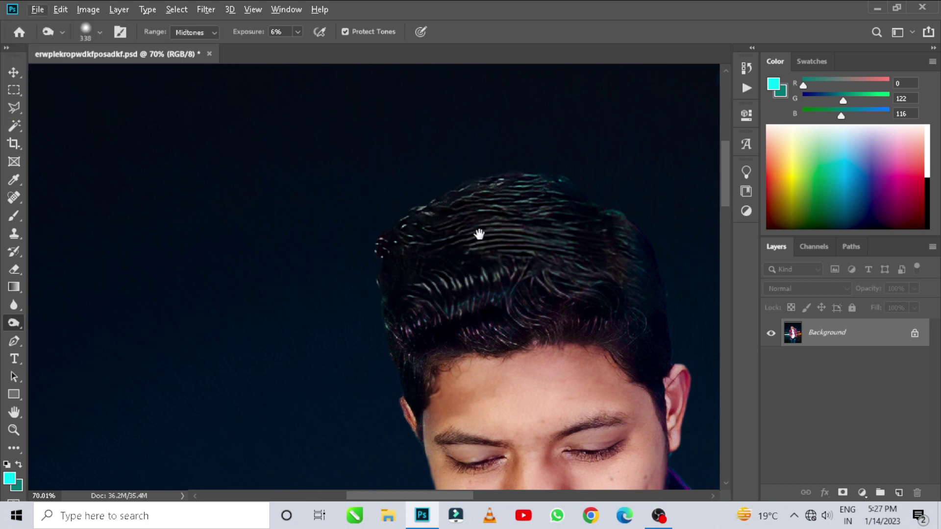
left_click(297, 33)
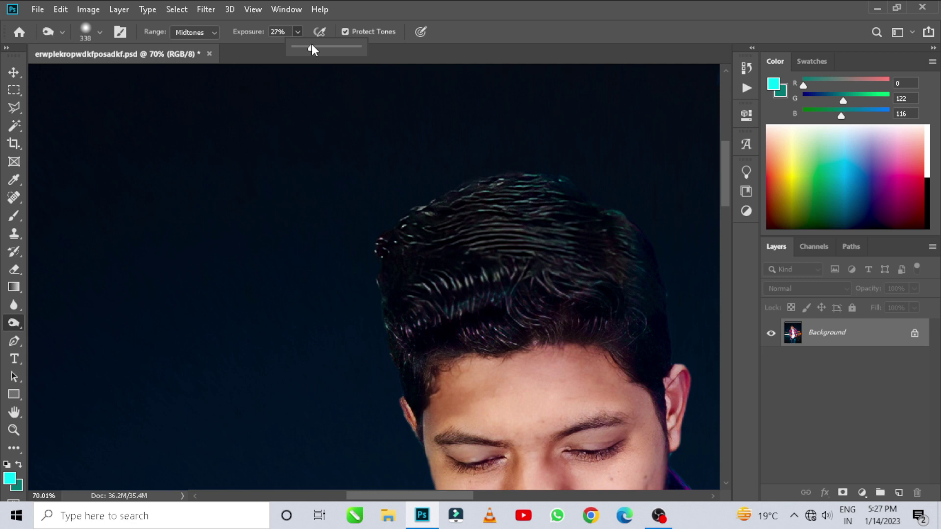
left_click_drag(524, 237, 580, 267)
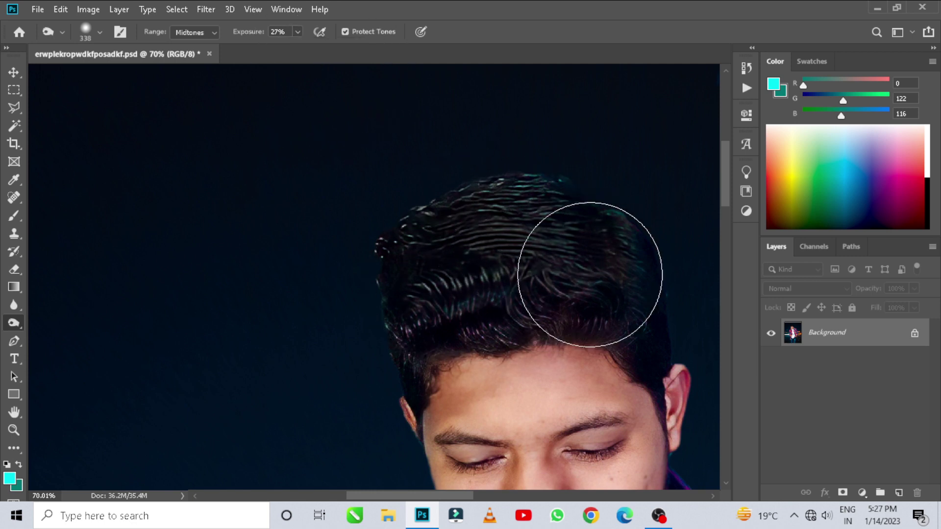
Step: Reduce the Burn brush size to 45 px and inspect the hair's edge against the dark sky and the overall image
left_click(380, 191, "alt")
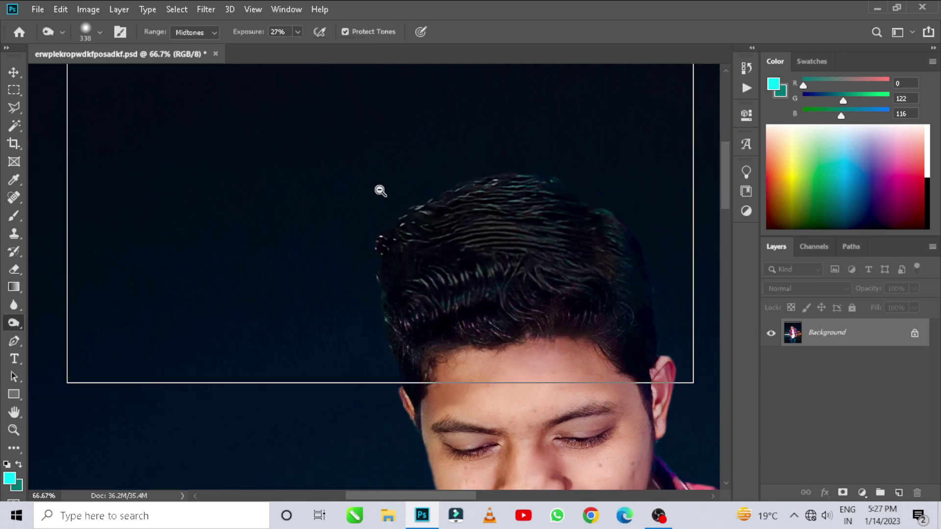
left_click(380, 190, "alt")
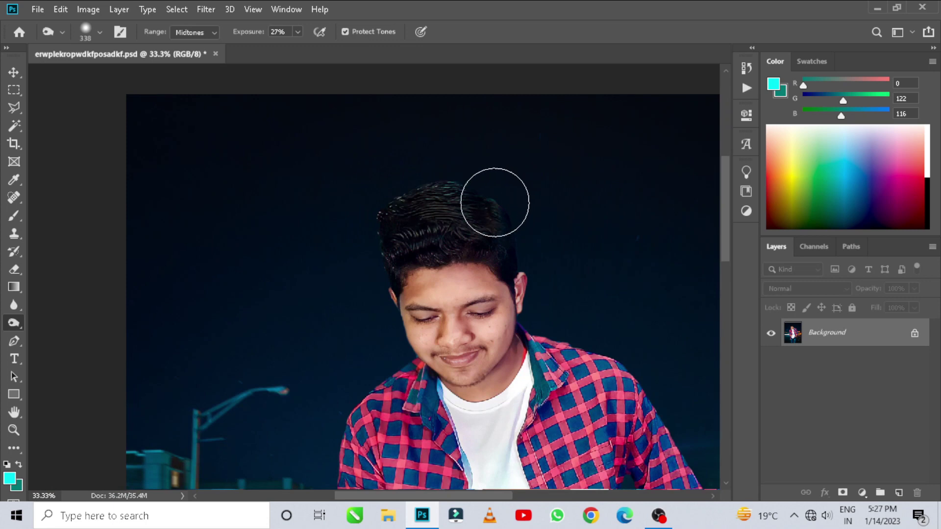
right_click(486, 172)
left_click_drag(623, 204, 573, 202)
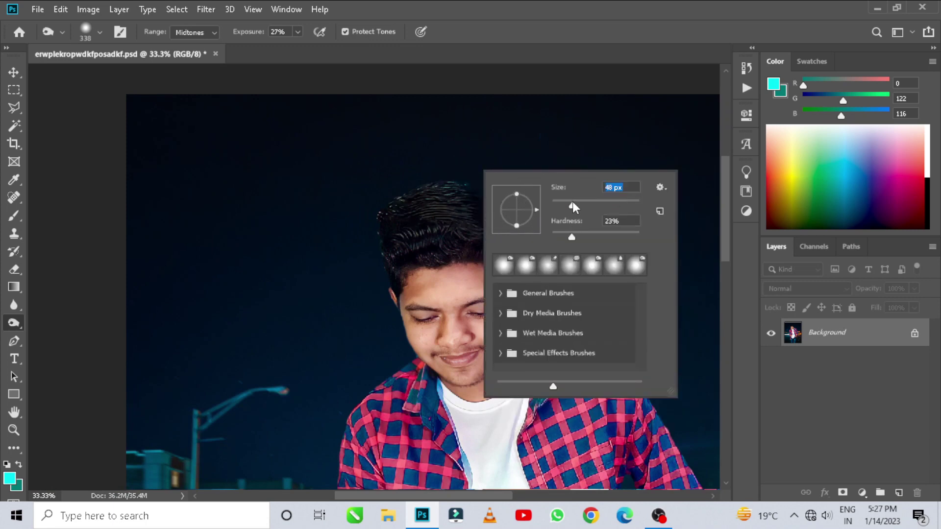
left_click(369, 190)
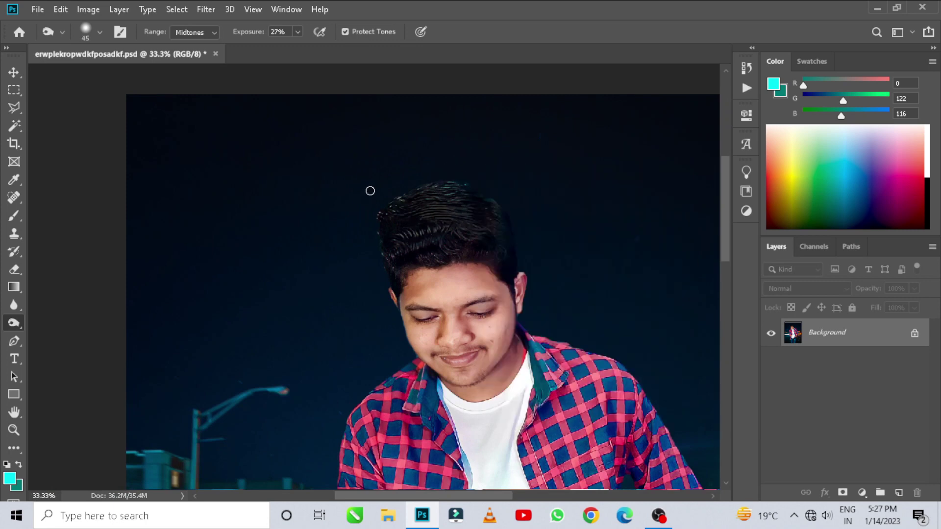
scroll(396, 239, "up", 5)
scroll(356, 189, "down", 5)
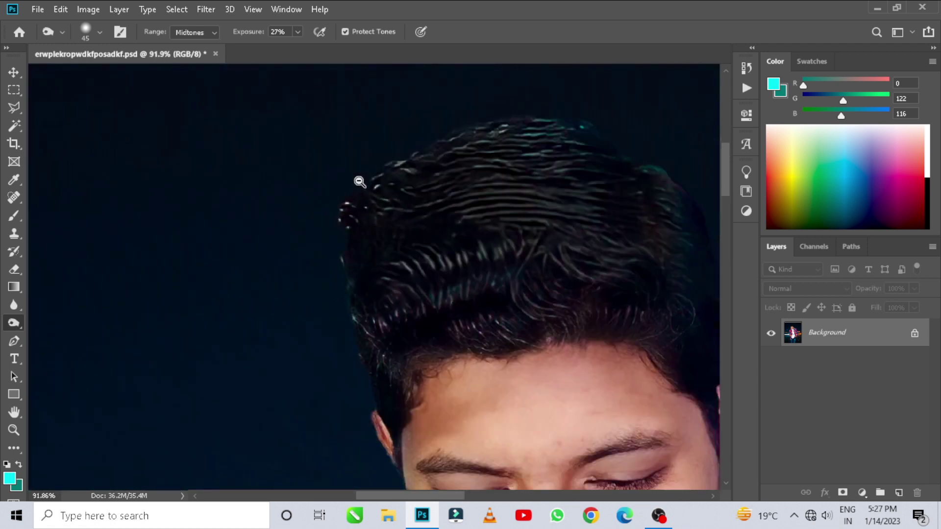
scroll(371, 185, "down", 4)
scroll(370, 185, "up", 1)
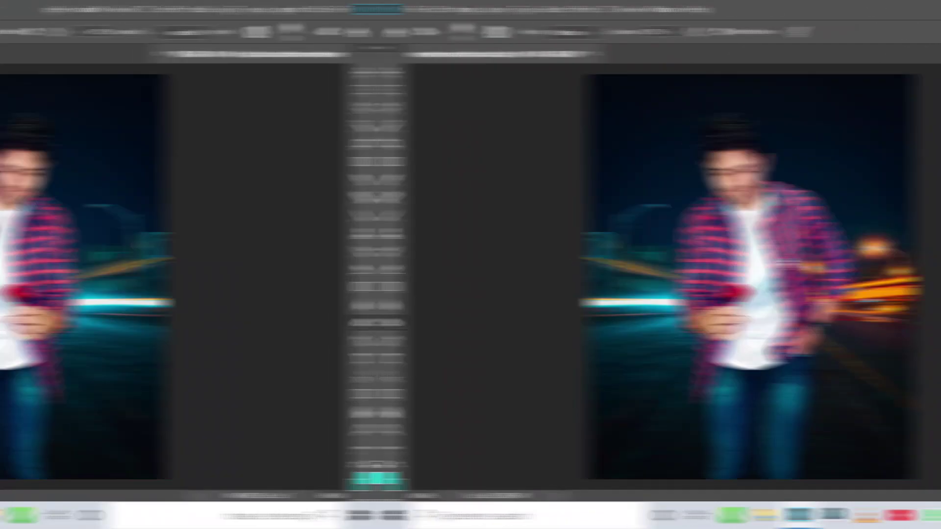